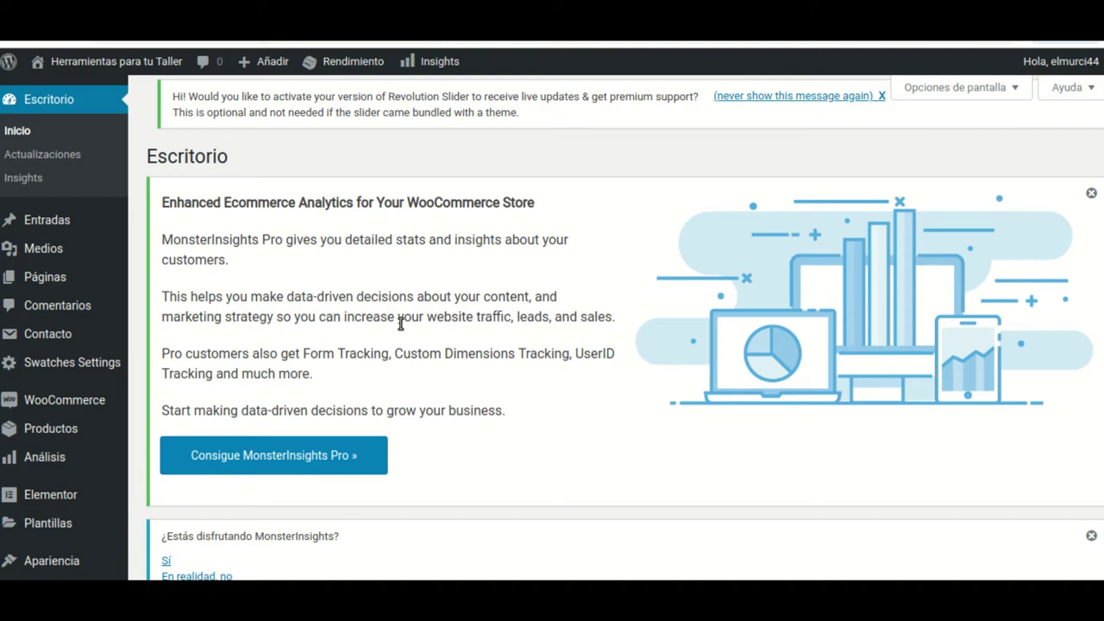
- Open the store's full product list and look through the products' stock, prices and categories
{"action": "scroll", "coordinate": [291, 294], "scroll_direction": "down", "scroll_amount": 1}
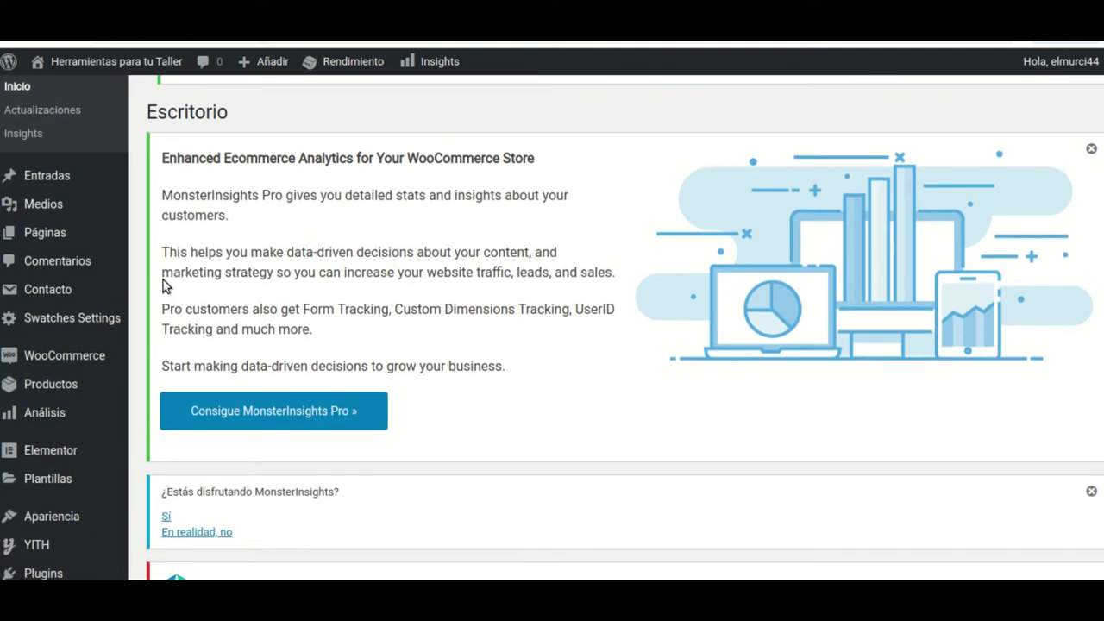
{"action": "left_click", "coordinate": [43, 389]}
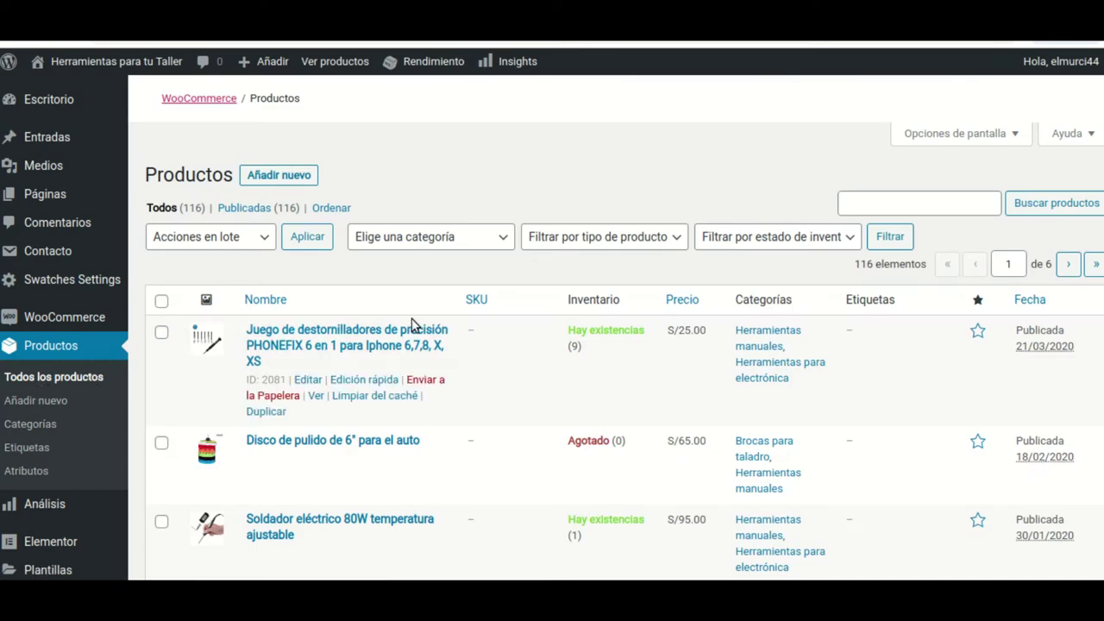
{"action": "scroll", "coordinate": [517, 345], "scroll_direction": "down", "scroll_amount": 5}
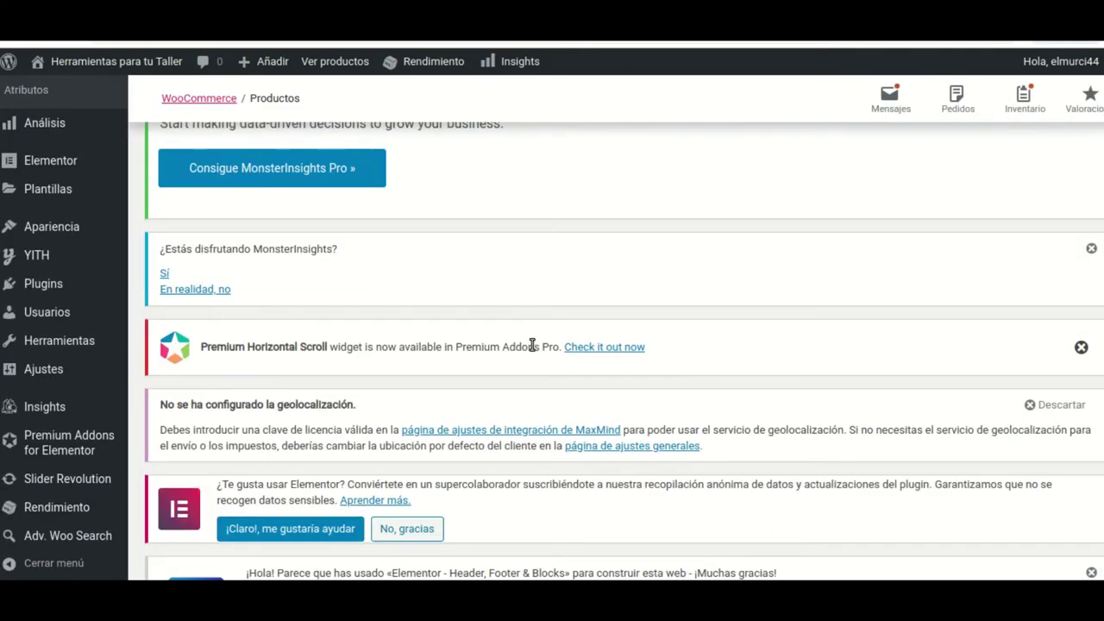
{"action": "scroll", "coordinate": [560, 347], "scroll_direction": "down", "scroll_amount": 6}
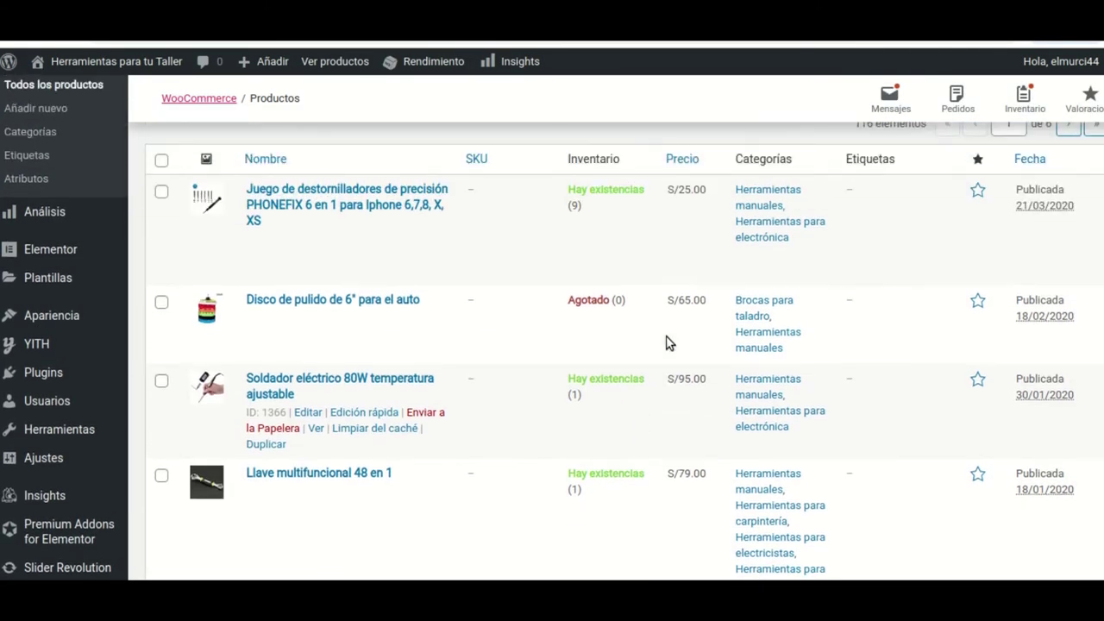
{"action": "scroll", "coordinate": [662, 344], "scroll_direction": "down", "scroll_amount": 5}
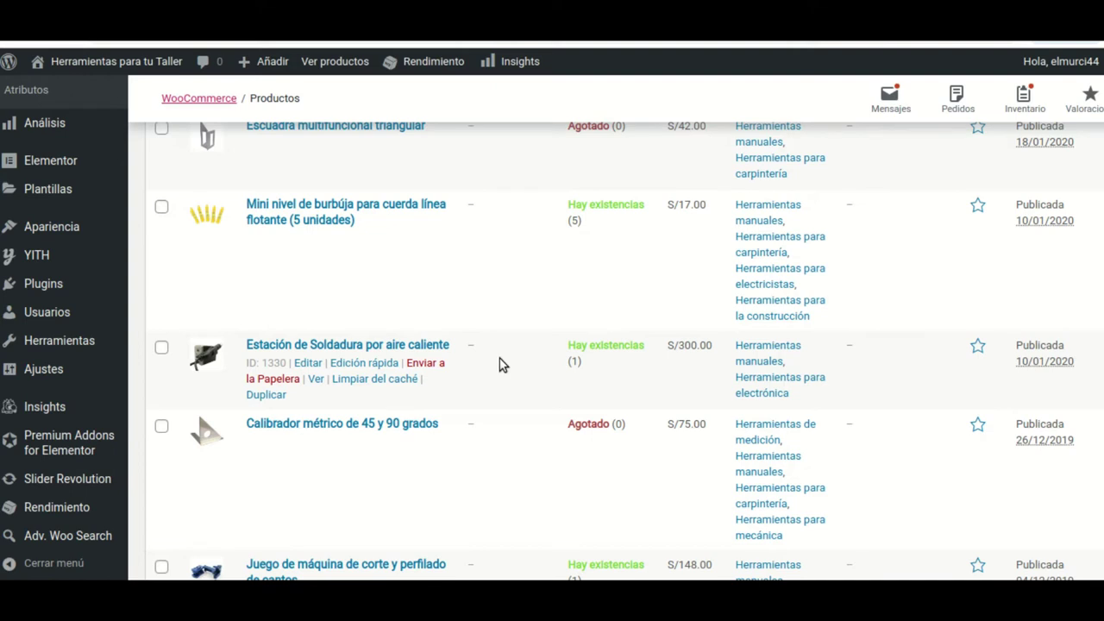
{"action": "scroll", "coordinate": [499, 364], "scroll_direction": "down", "scroll_amount": 1}
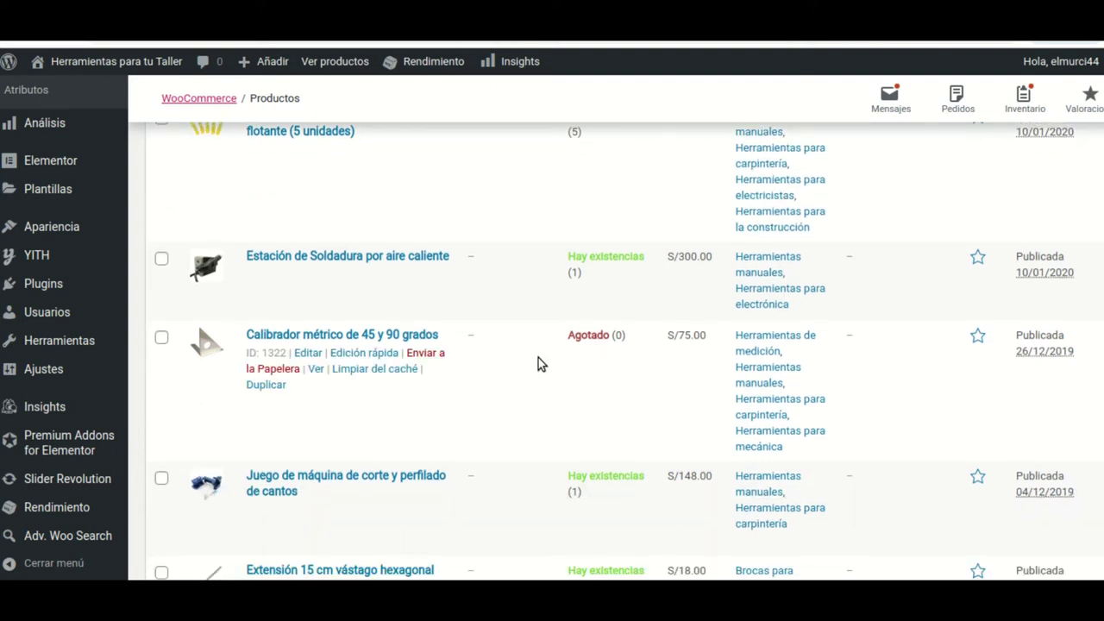
{"action": "scroll", "coordinate": [507, 355], "scroll_direction": "down", "scroll_amount": 1}
{"action": "scroll", "coordinate": [468, 343], "scroll_direction": "up", "scroll_amount": 10}
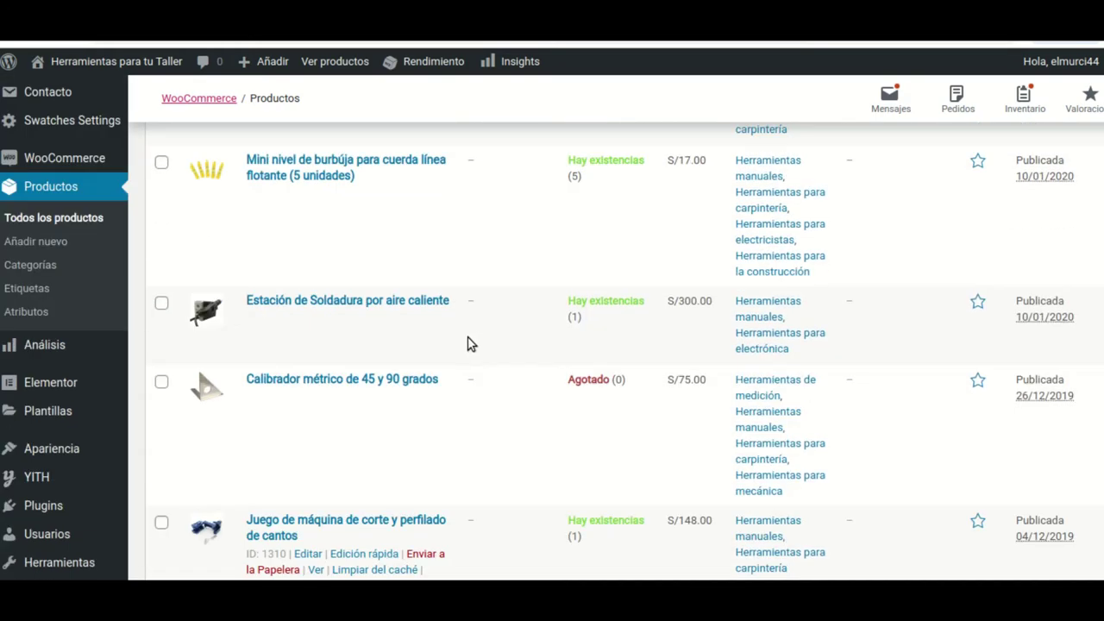
{"action": "scroll", "coordinate": [447, 320], "scroll_direction": "up", "scroll_amount": 15}
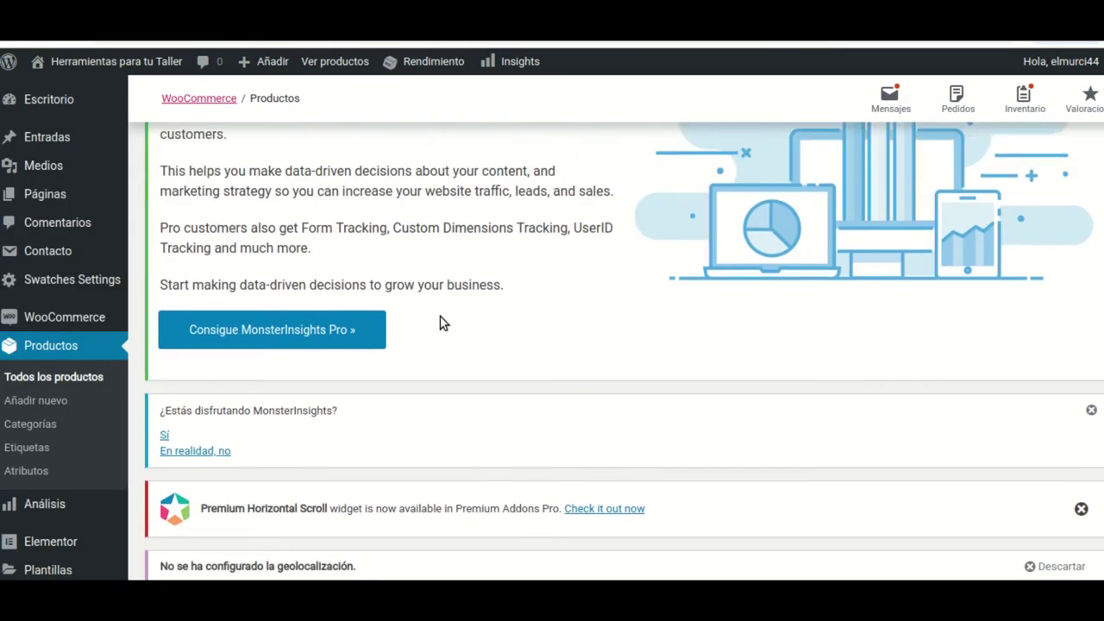
{"action": "scroll", "coordinate": [440, 321], "scroll_direction": "up", "scroll_amount": 2}
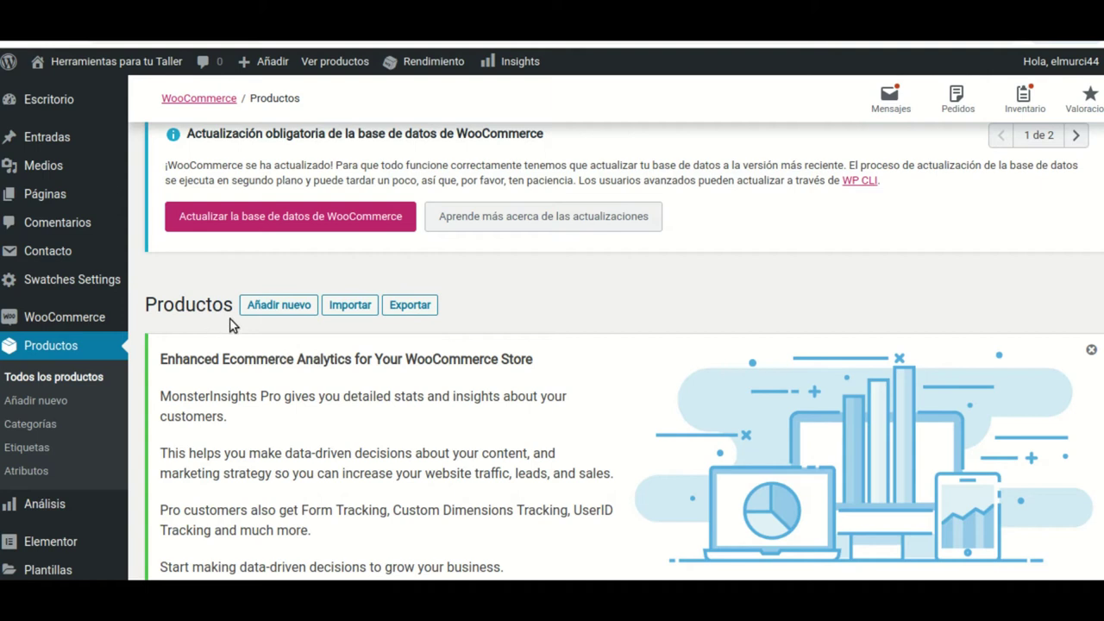
{"action": "scroll", "coordinate": [335, 358], "scroll_direction": "up", "scroll_amount": 1}
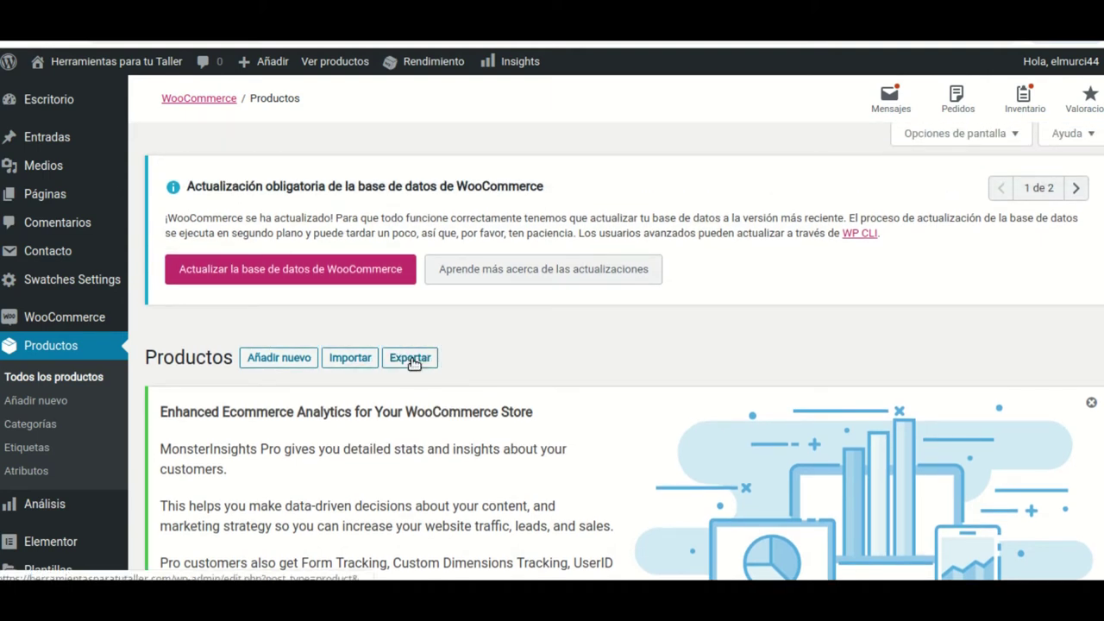
- Open the product export to CSV and review its column, product type, category and custom meta options
{"action": "left_click", "coordinate": [411, 359]}
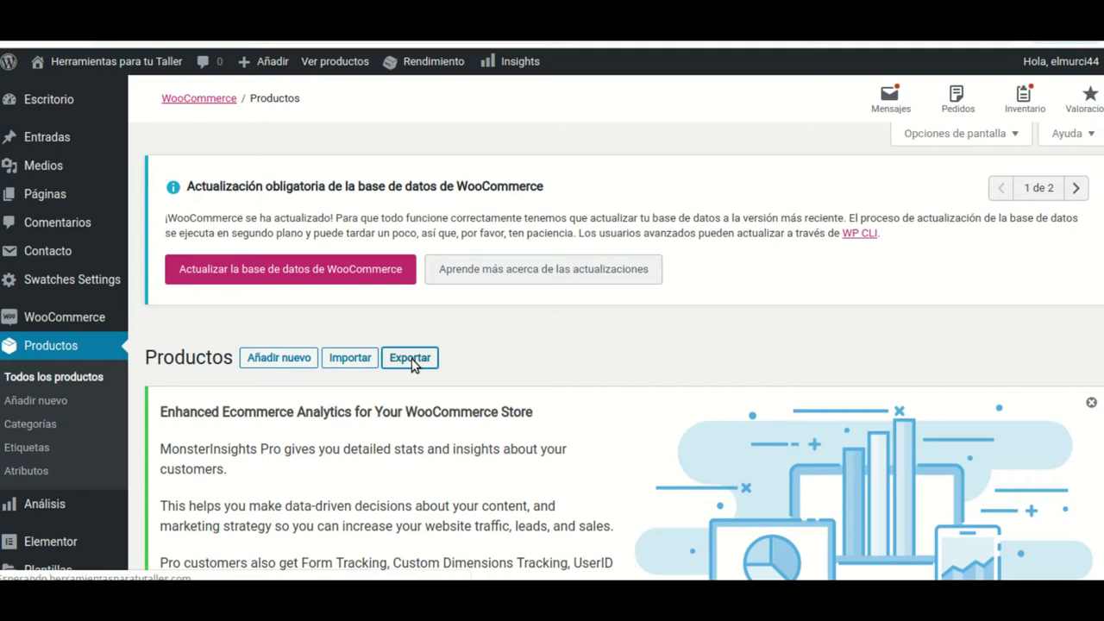
{"action": "scroll", "coordinate": [656, 339], "scroll_direction": "down", "scroll_amount": 3}
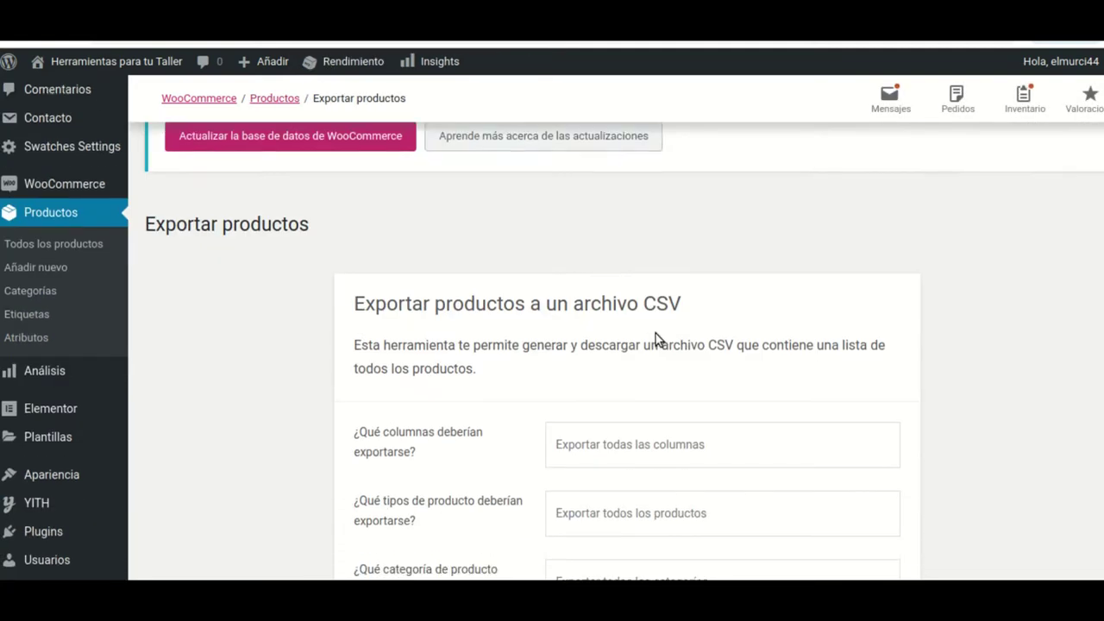
{"action": "scroll", "coordinate": [795, 348], "scroll_direction": "down", "scroll_amount": 1}
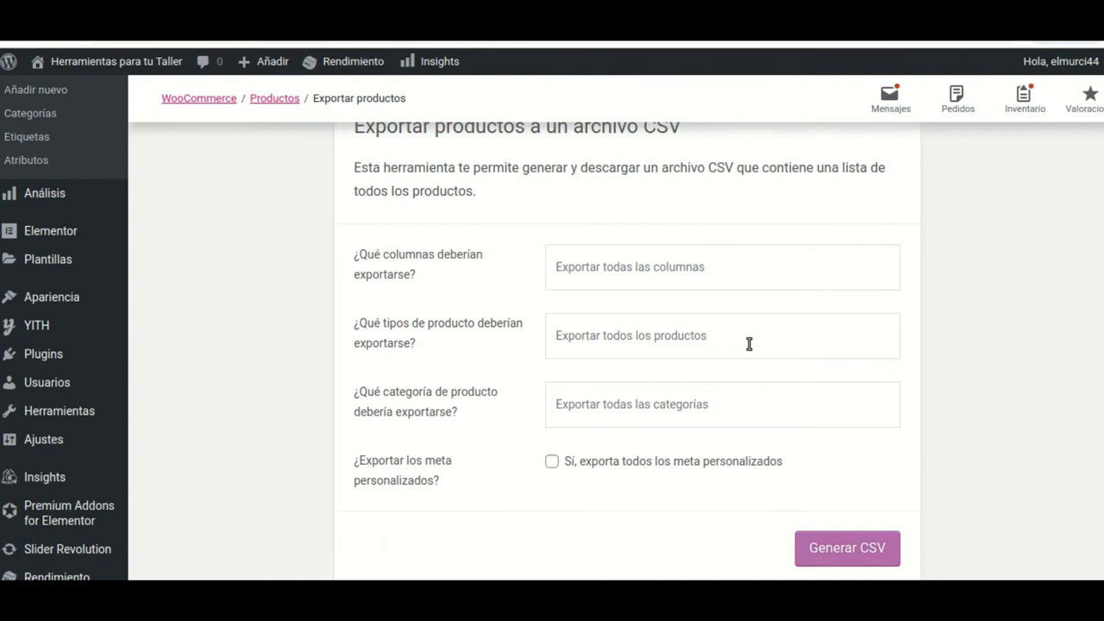
{"action": "scroll", "coordinate": [646, 199], "scroll_direction": "up", "scroll_amount": 1}
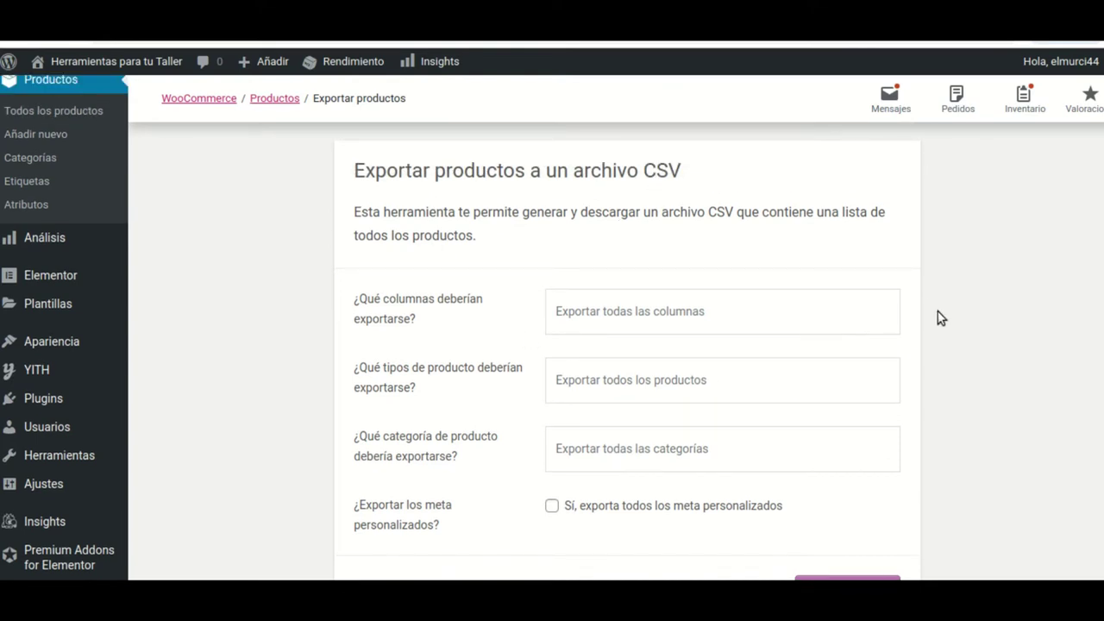
{"action": "scroll", "coordinate": [929, 319], "scroll_direction": "down", "scroll_amount": 2}
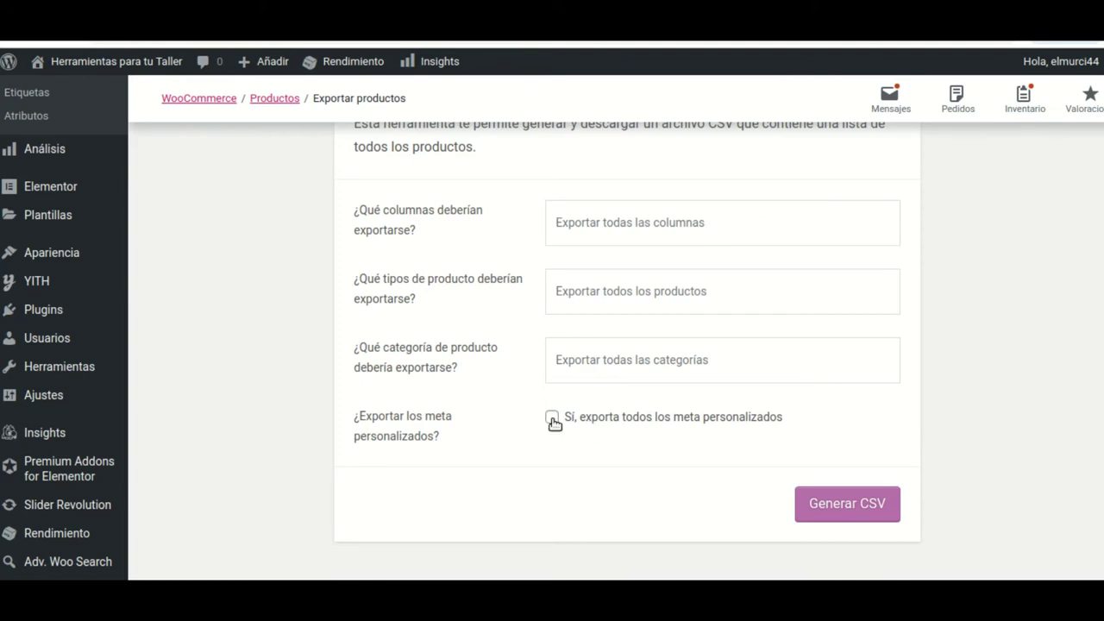
{"action": "scroll", "coordinate": [734, 444], "scroll_direction": "down", "scroll_amount": 1}
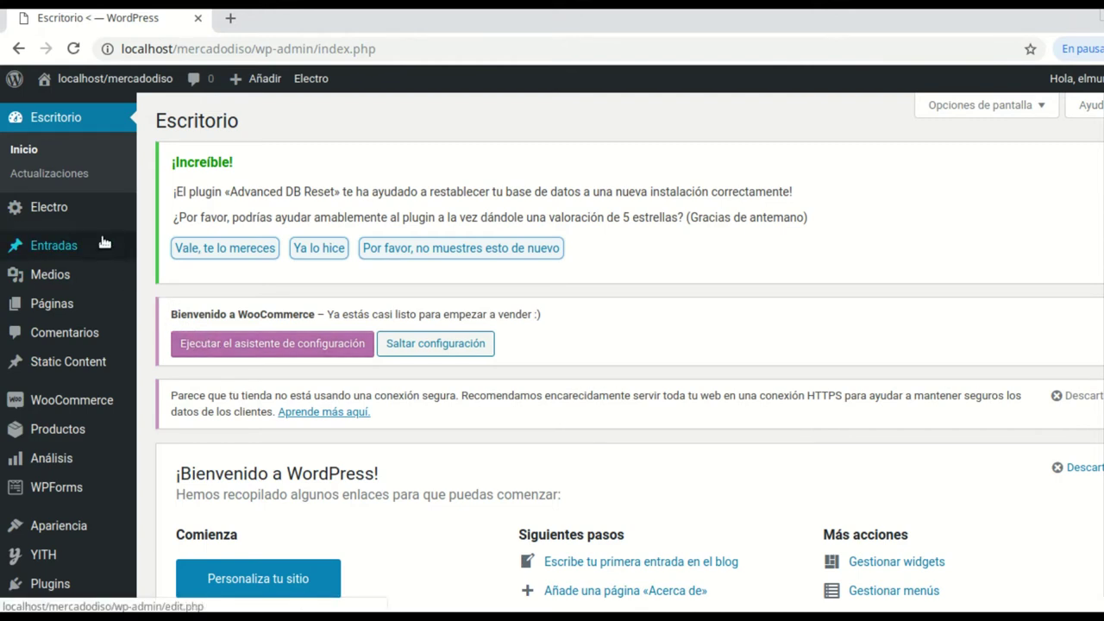
- Visit the local mercadodiso site in a new browser tab and look over its home page
{"action": "mouse_move", "coordinate": [99, 82]}
{"action": "right_click", "coordinate": [86, 109]}
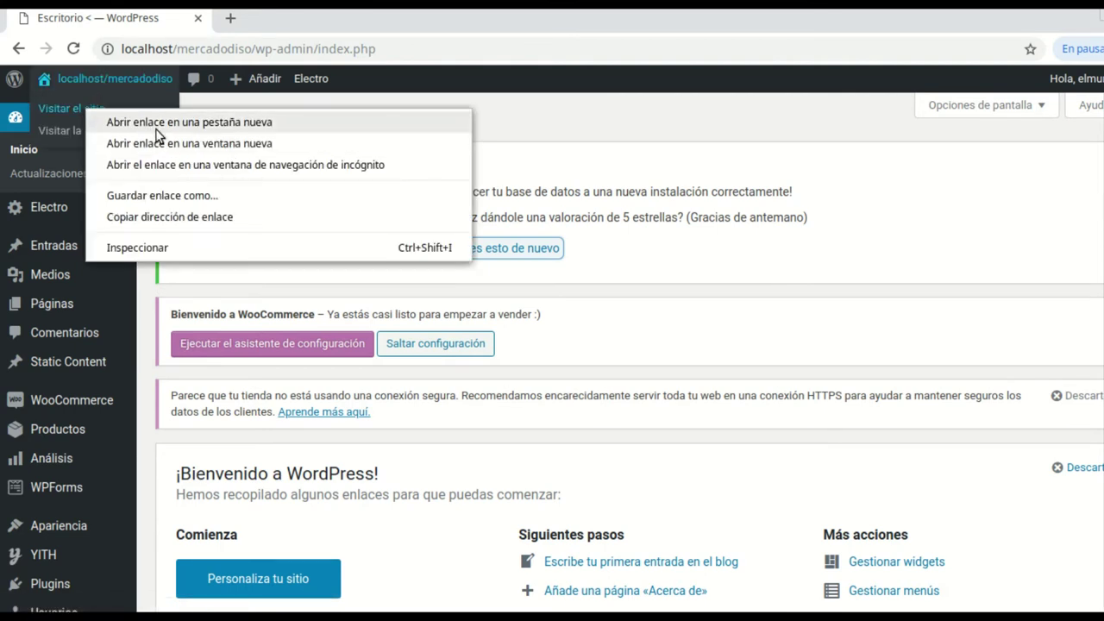
{"action": "left_click", "coordinate": [117, 118]}
{"action": "left_click", "coordinate": [328, 17]}
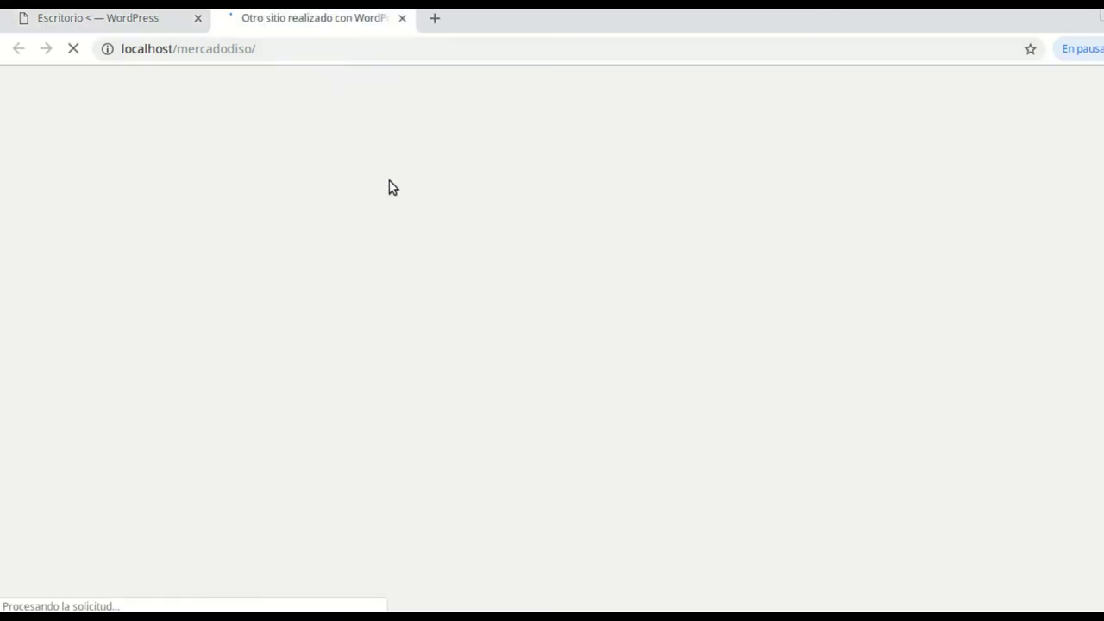
{"action": "scroll", "coordinate": [492, 279], "scroll_direction": "down", "scroll_amount": 3}
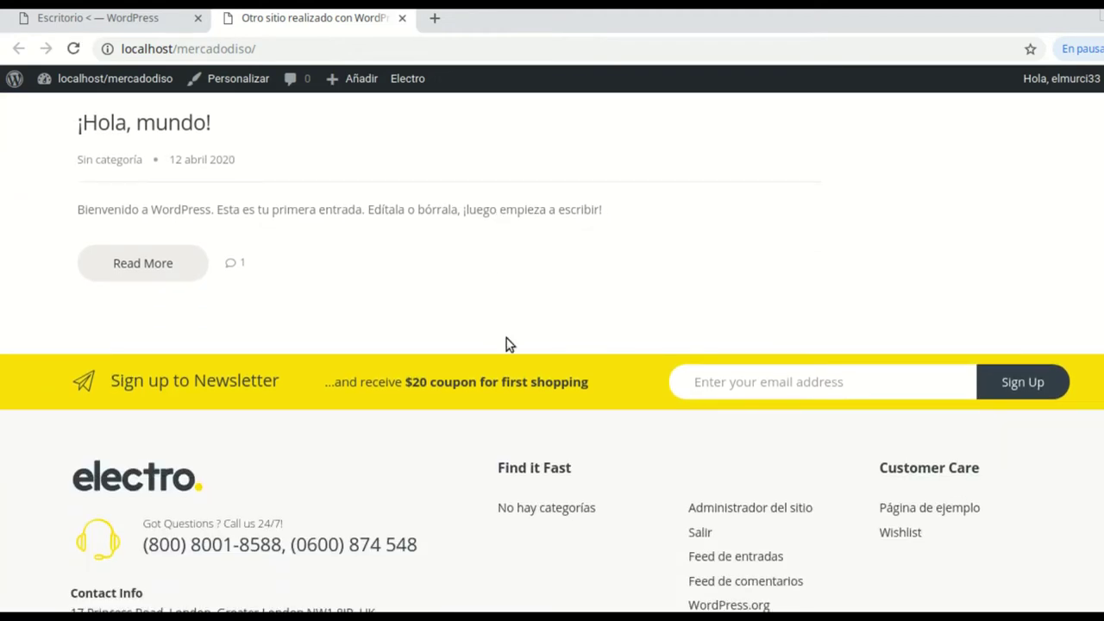
{"action": "scroll", "coordinate": [505, 345], "scroll_direction": "up", "scroll_amount": 3}
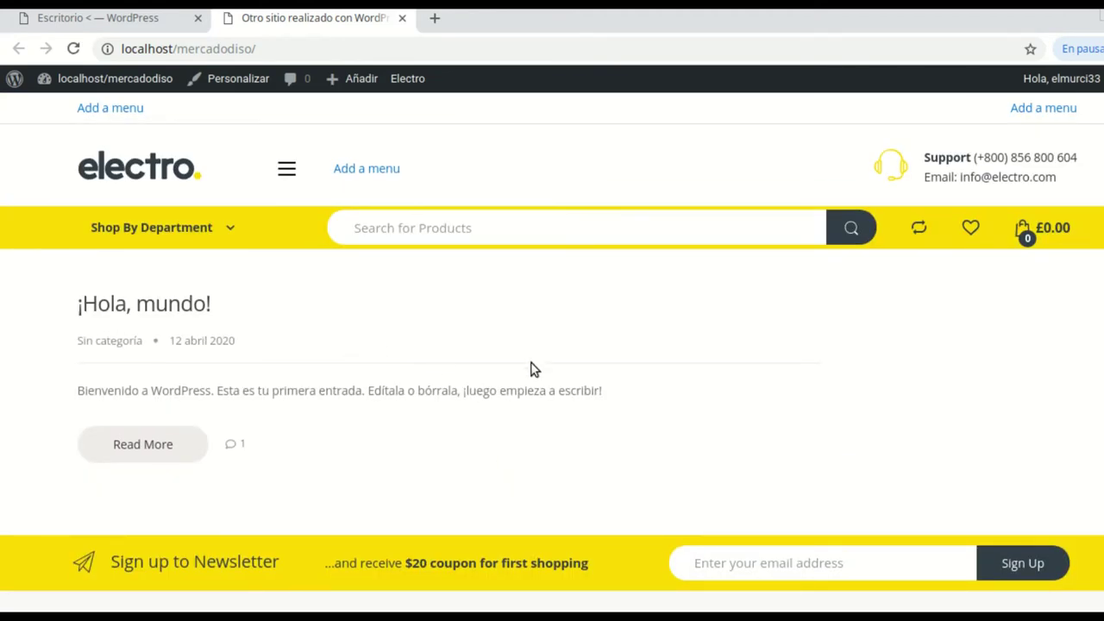
- Return to the mercadodiso admin dashboard and open the WooCommerce general settings
{"action": "left_click", "coordinate": [82, 19]}
{"action": "mouse_move", "coordinate": [69, 399]}
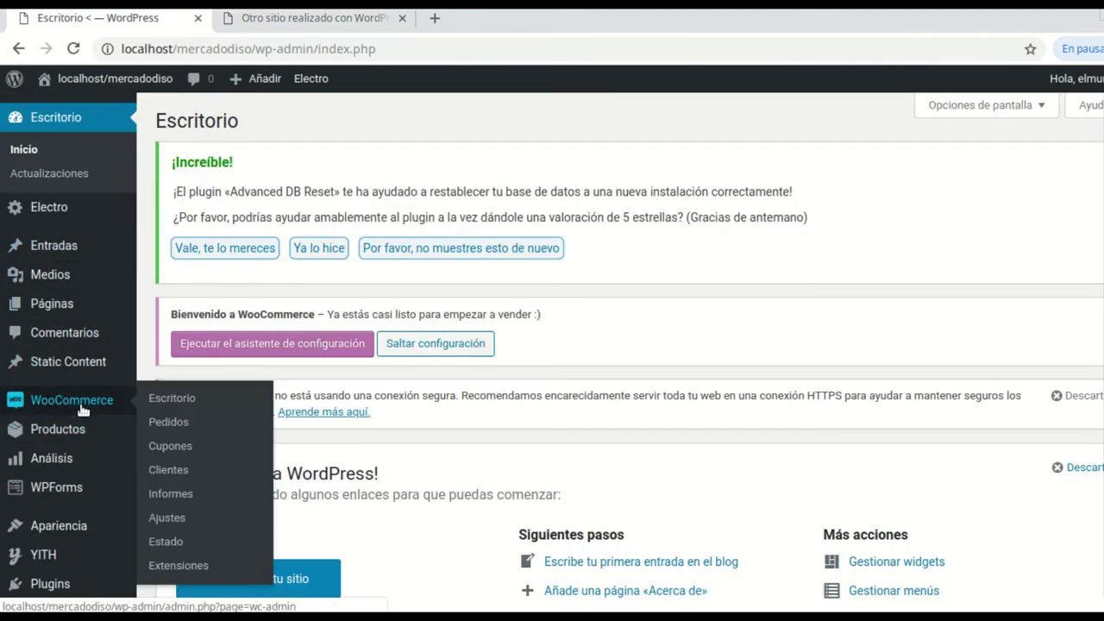
{"action": "left_click", "coordinate": [169, 519]}
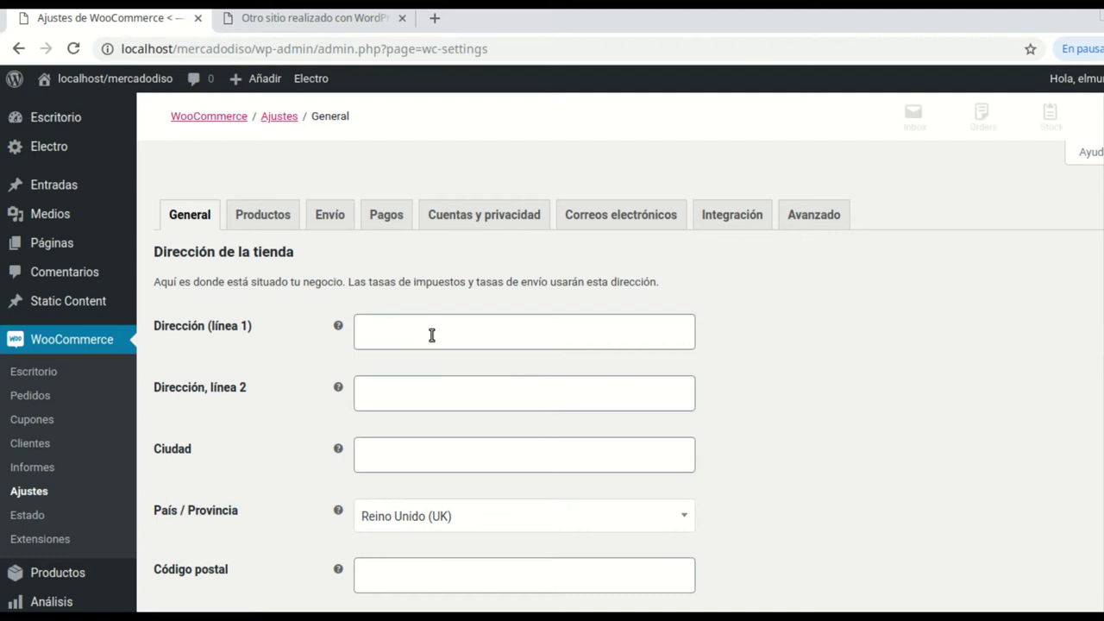
- Fill in the store's street address, city and postal code with the saved address suggestion
{"action": "left_click", "coordinate": [431, 336]}
{"action": "left_click", "coordinate": [431, 373]}
{"action": "scroll", "coordinate": [705, 402], "scroll_direction": "down", "scroll_amount": 3}
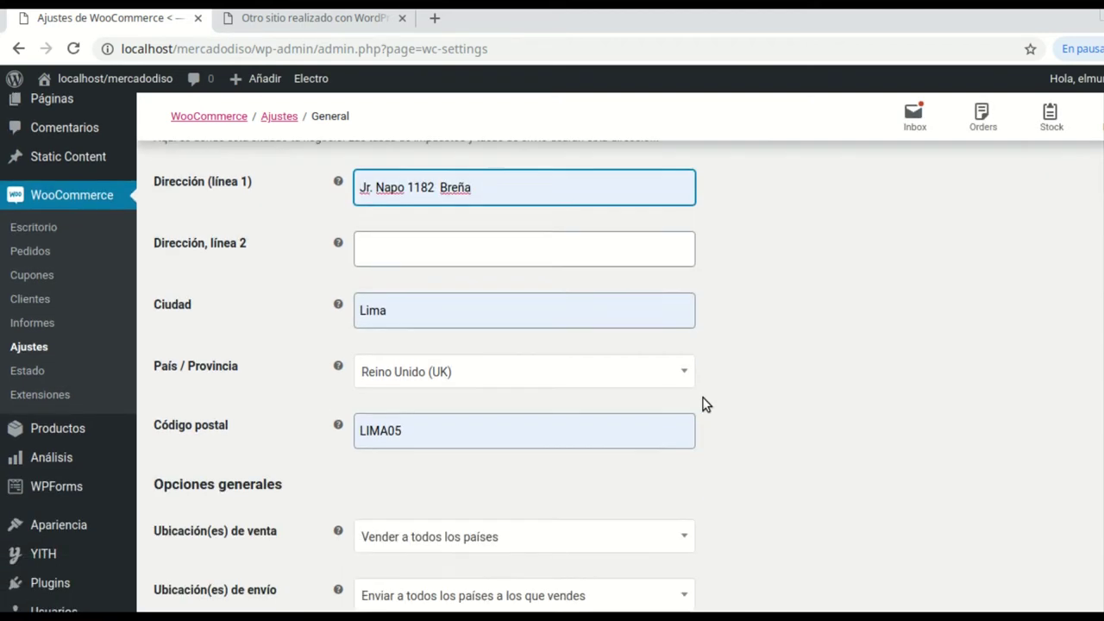
- Set the store's country and province to Perú — Municipalidad Metropolitana de Lima
{"action": "scroll", "coordinate": [697, 402], "scroll_direction": "up", "scroll_amount": 3}
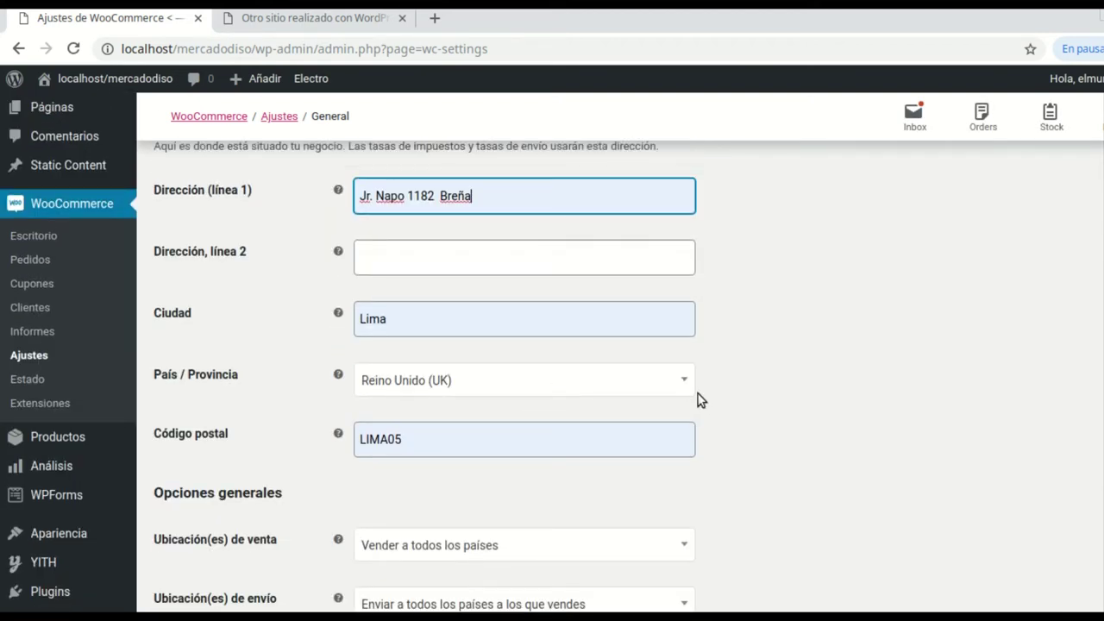
{"action": "left_click", "coordinate": [689, 390]}
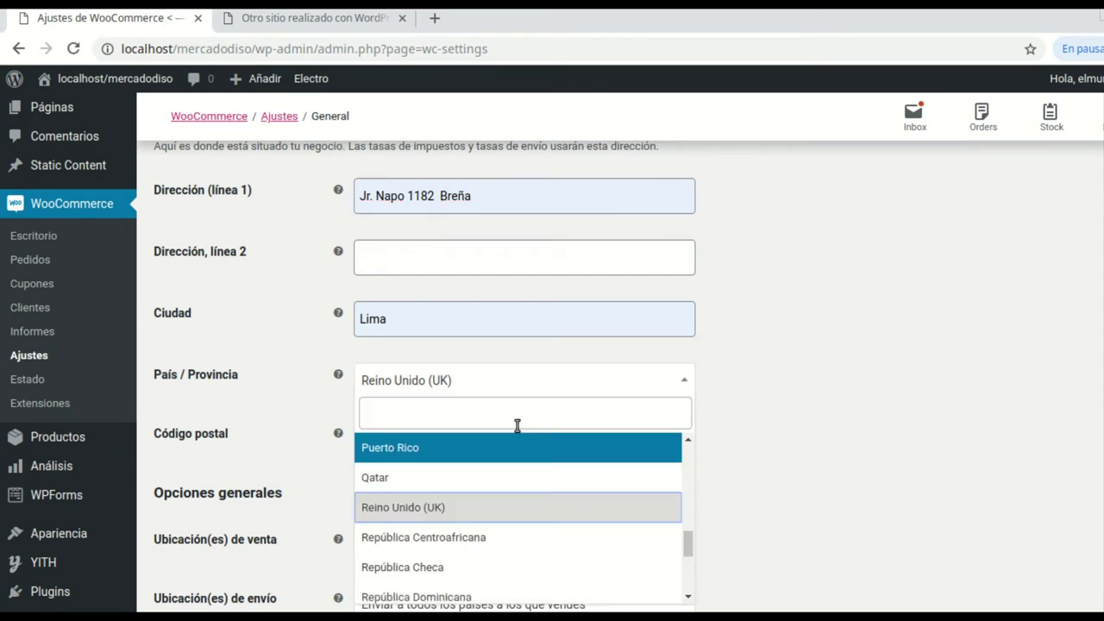
{"action": "type", "text": "per"}
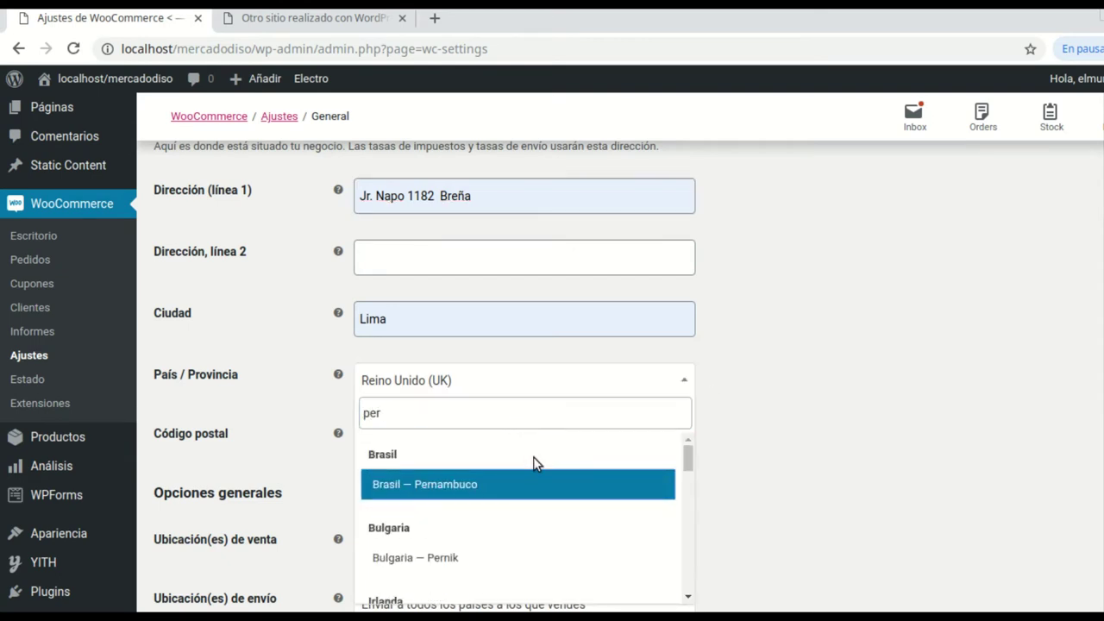
{"action": "scroll", "coordinate": [535, 464], "scroll_direction": "down", "scroll_amount": 5}
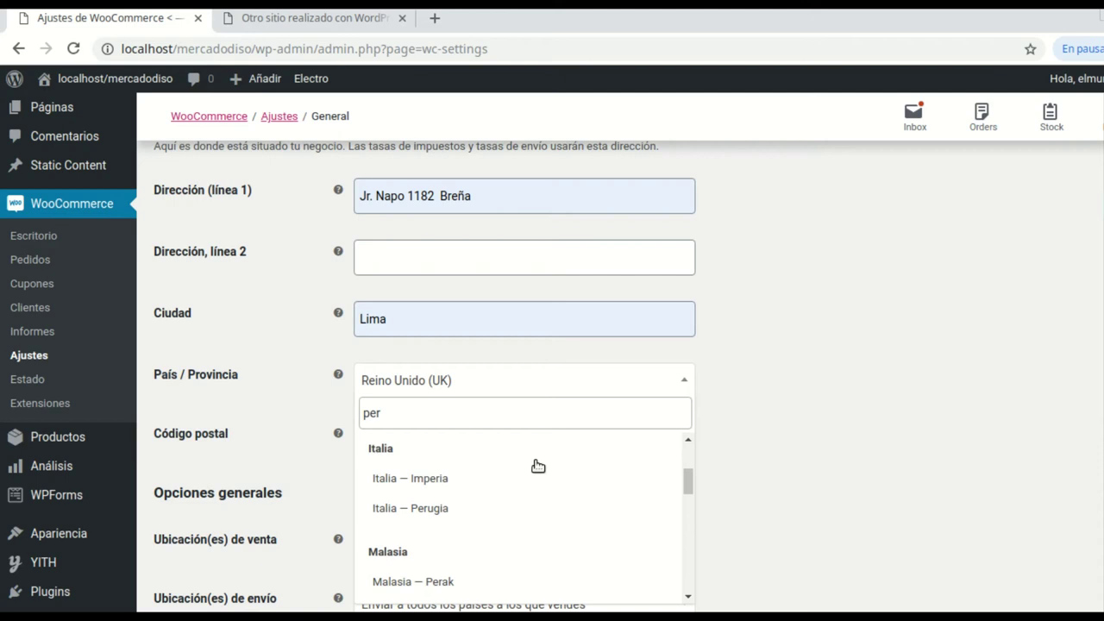
{"action": "scroll", "coordinate": [523, 464], "scroll_direction": "down", "scroll_amount": 2}
{"action": "scroll", "coordinate": [509, 484], "scroll_direction": "up", "scroll_amount": 3}
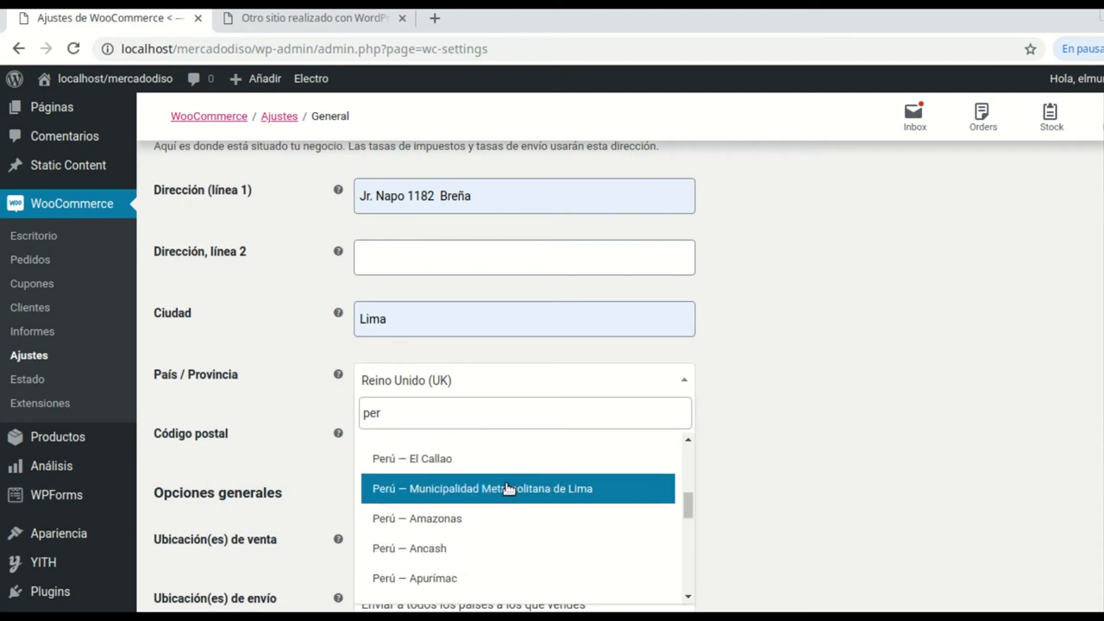
{"action": "left_click", "coordinate": [505, 490]}
- Choose "Vender a todos los países" as the store's selling location
{"action": "scroll", "coordinate": [824, 461], "scroll_direction": "down", "scroll_amount": 3}
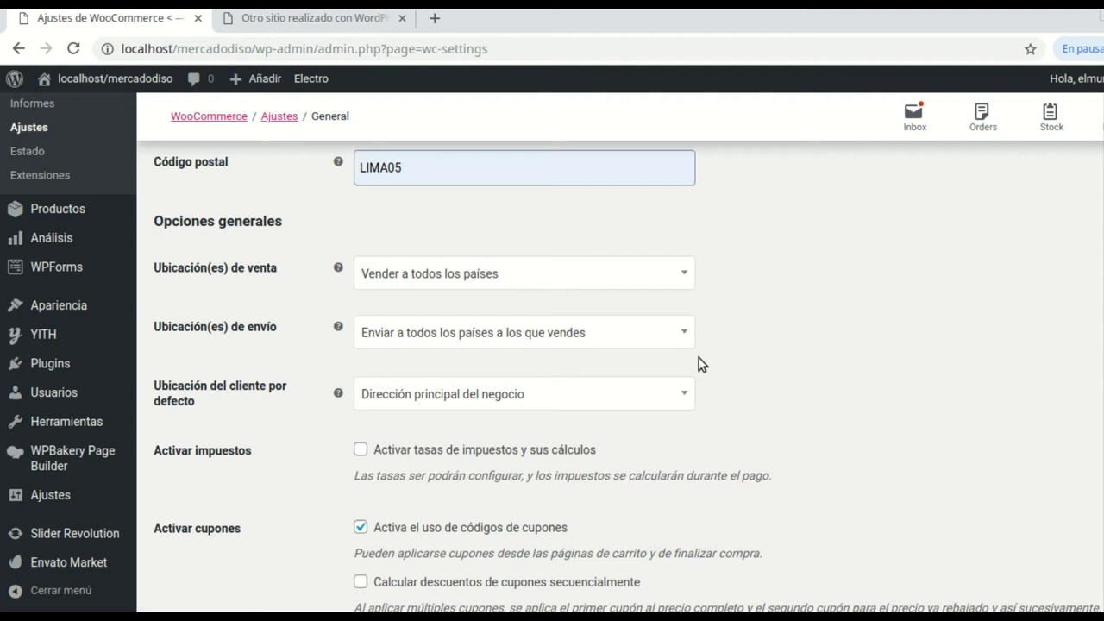
{"action": "left_click", "coordinate": [686, 277]}
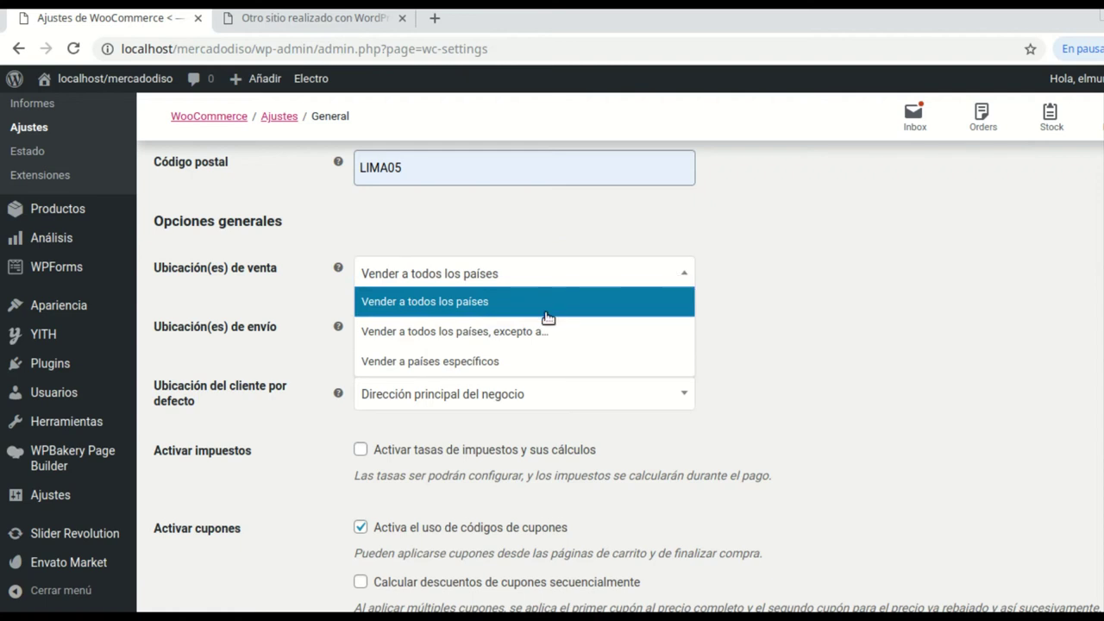
{"action": "left_click", "coordinate": [499, 302]}
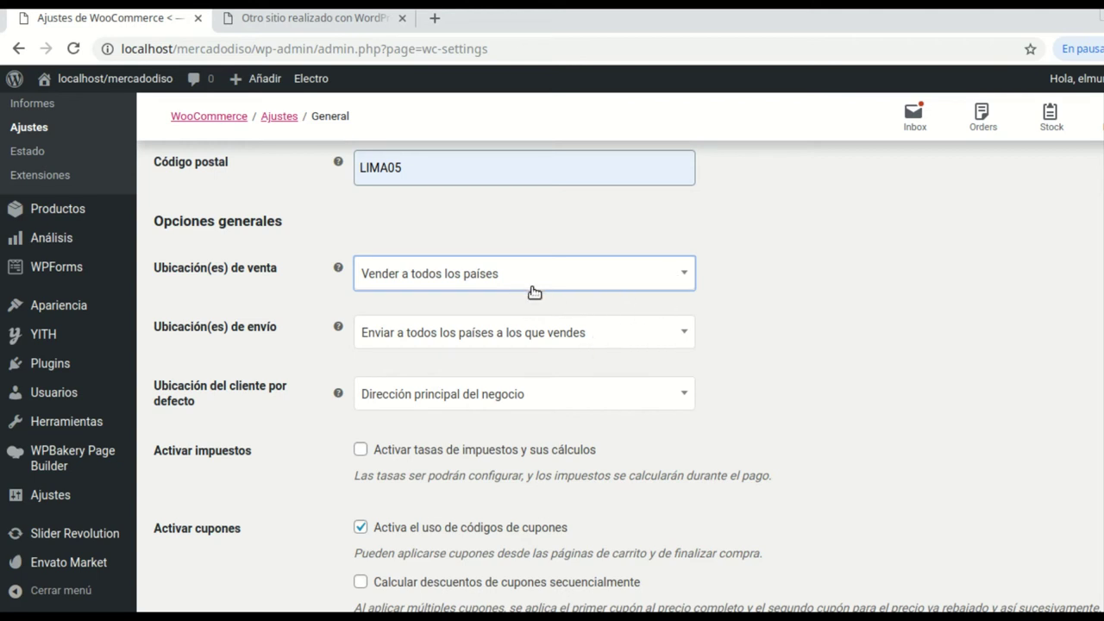
- Set the store's currency to Sol (S/) and save the WooCommerce general settings
{"action": "scroll", "coordinate": [785, 401], "scroll_direction": "down", "scroll_amount": 4}
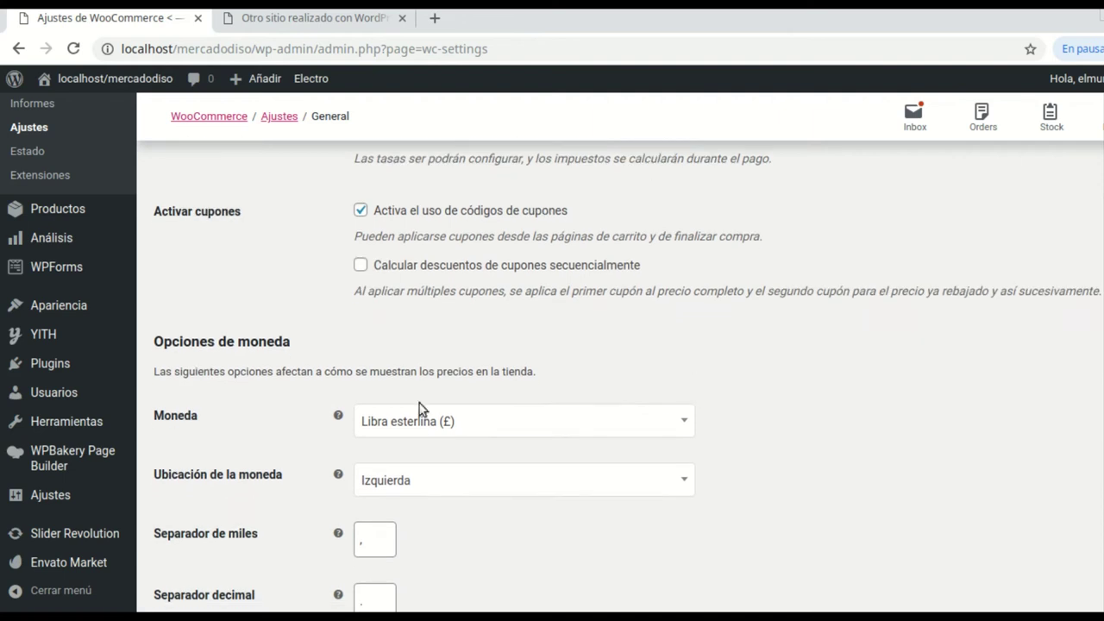
{"action": "left_click", "coordinate": [681, 426]}
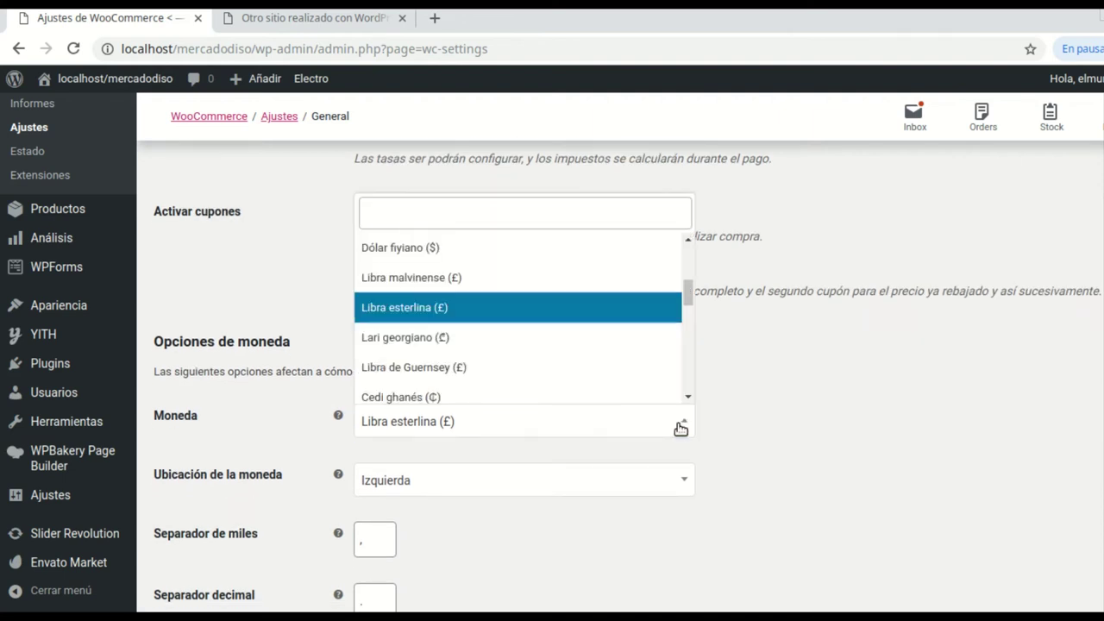
{"action": "scroll", "coordinate": [495, 328], "scroll_direction": "down", "scroll_amount": 2}
{"action": "scroll", "coordinate": [483, 268], "scroll_direction": "up", "scroll_amount": 2}
{"action": "left_click", "coordinate": [473, 216]}
{"action": "type", "text": "so"}
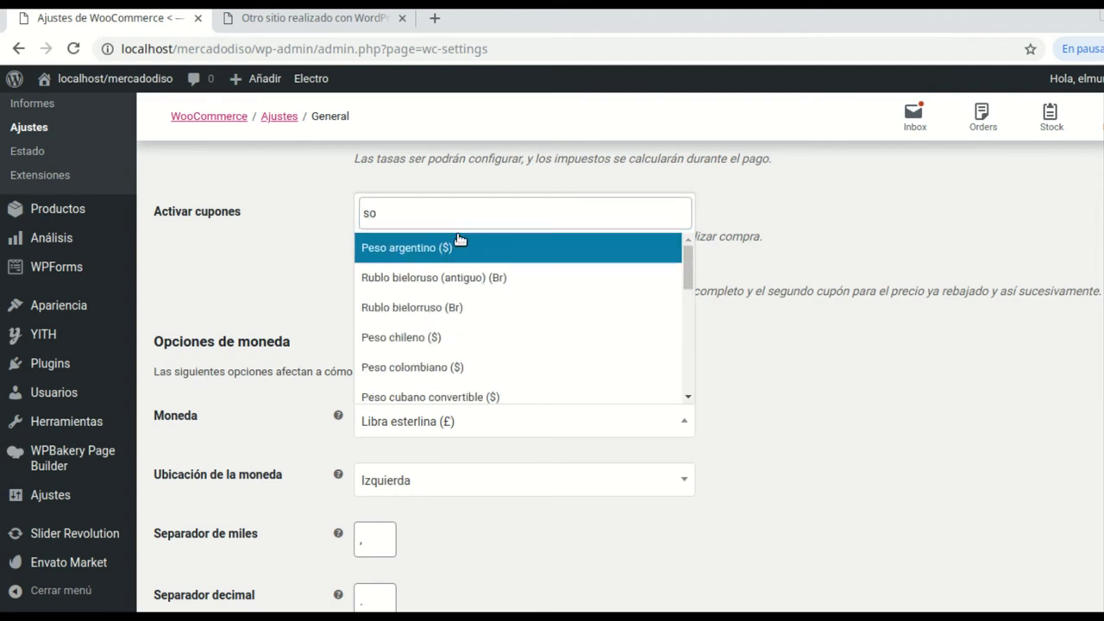
{"action": "type", "text": "l"}
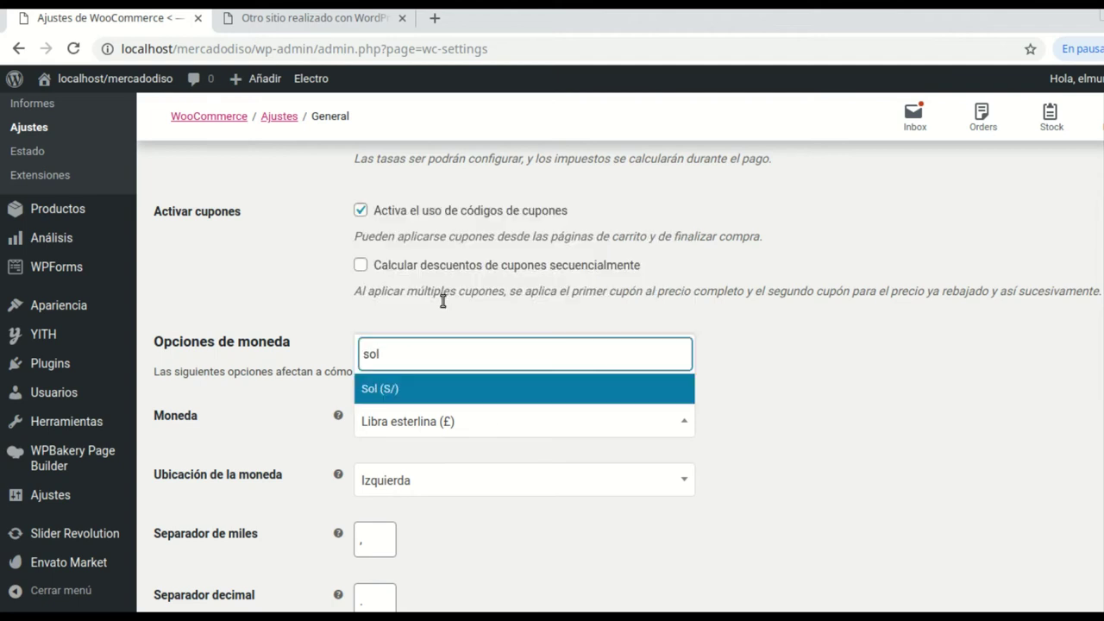
{"action": "left_click", "coordinate": [423, 388]}
{"action": "scroll", "coordinate": [833, 479], "scroll_direction": "down", "scroll_amount": 3}
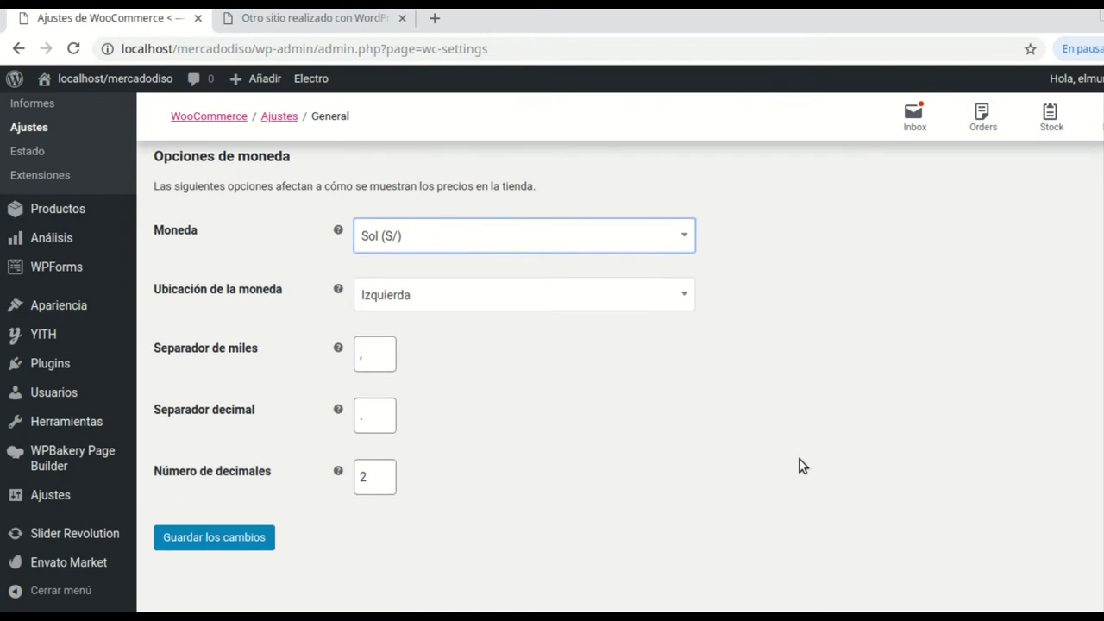
{"action": "left_click", "coordinate": [205, 529]}
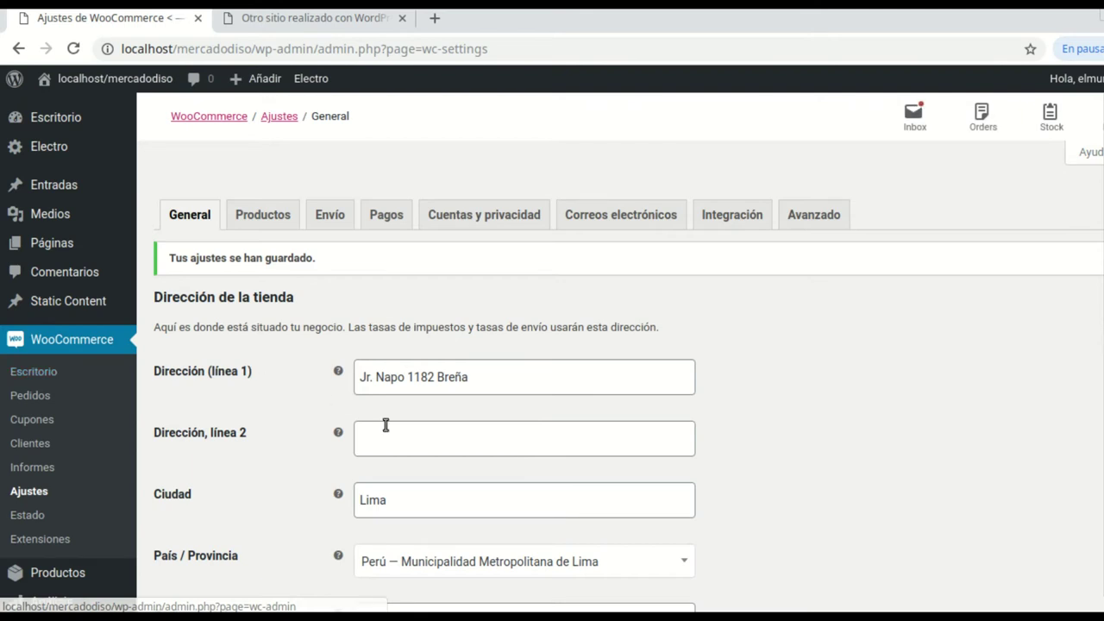
- Go to the store's product list and start a product import
{"action": "scroll", "coordinate": [296, 420], "scroll_direction": "down", "scroll_amount": 1}
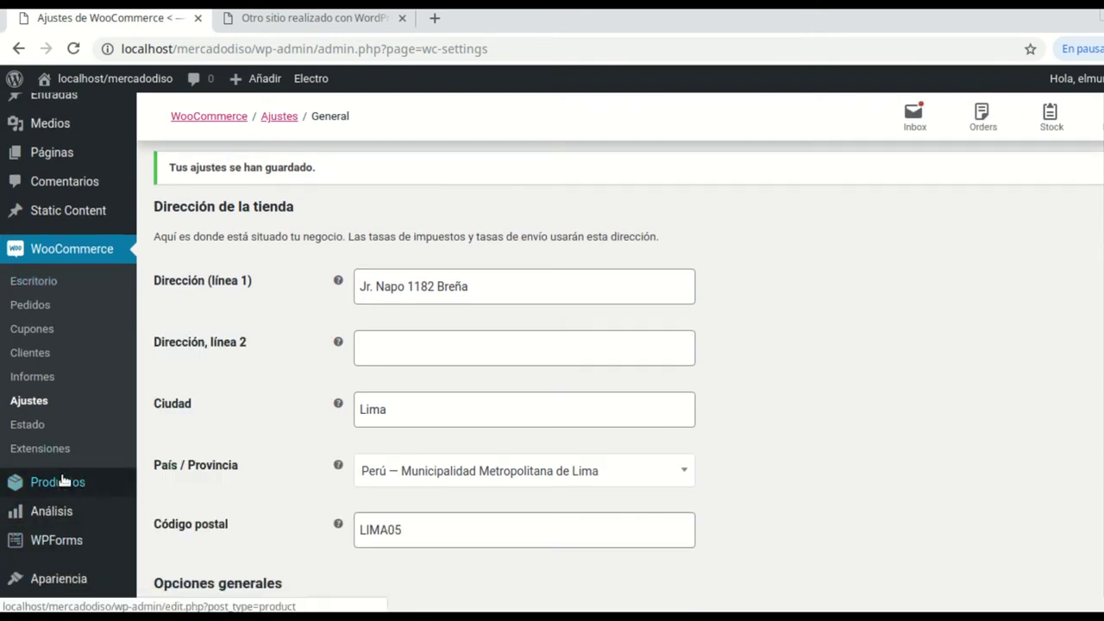
{"action": "mouse_move", "coordinate": [56, 483]}
{"action": "left_click", "coordinate": [217, 469]}
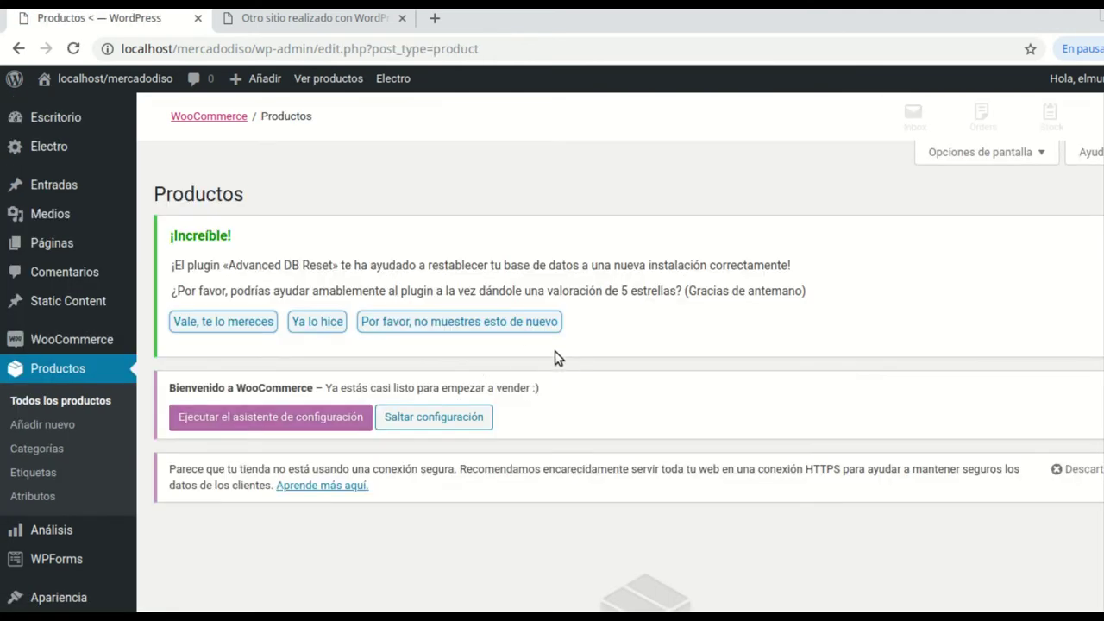
{"action": "scroll", "coordinate": [568, 375], "scroll_direction": "down", "scroll_amount": 4}
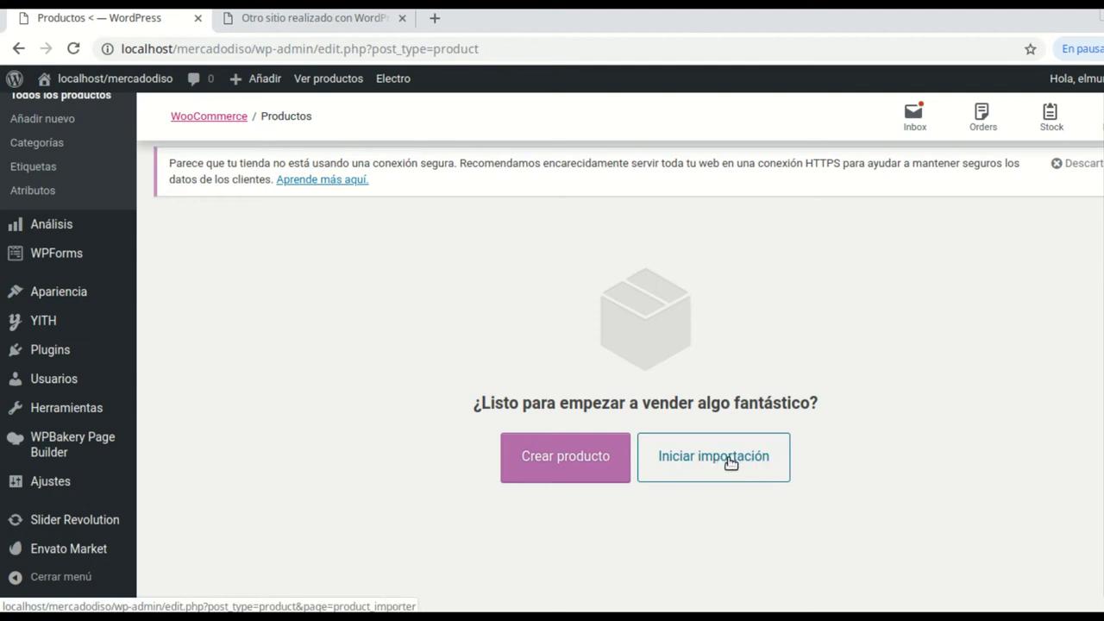
{"action": "left_click", "coordinate": [730, 463]}
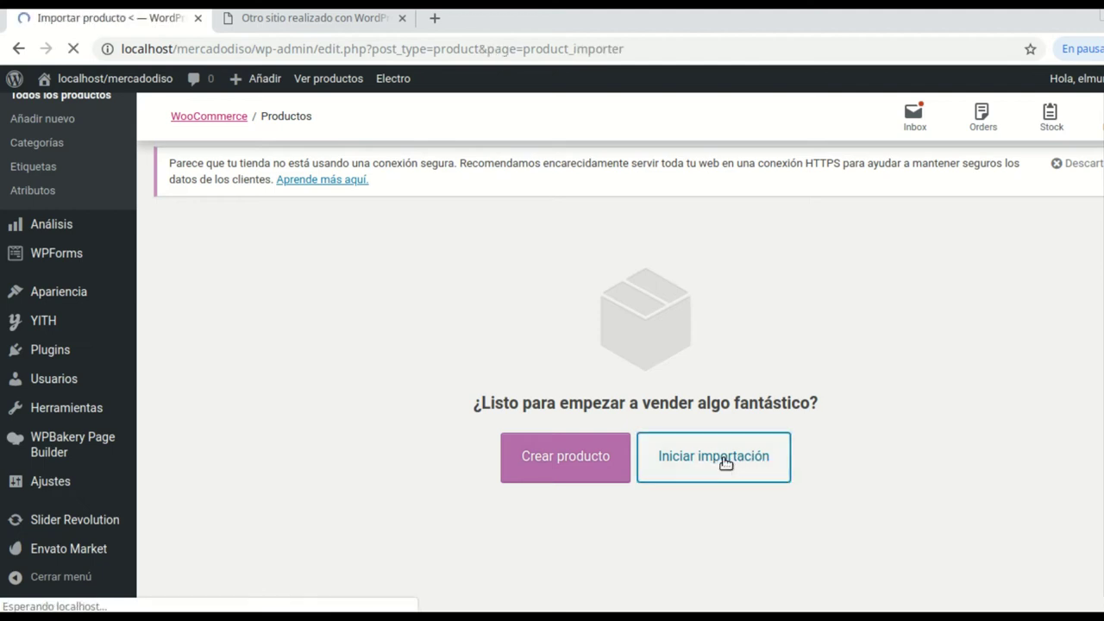
- Choose wc-product-export-10-4-2020-1586564204908.csv from the Descargas folder as the CSV file to import
{"action": "scroll", "coordinate": [782, 431], "scroll_direction": "down", "scroll_amount": 2}
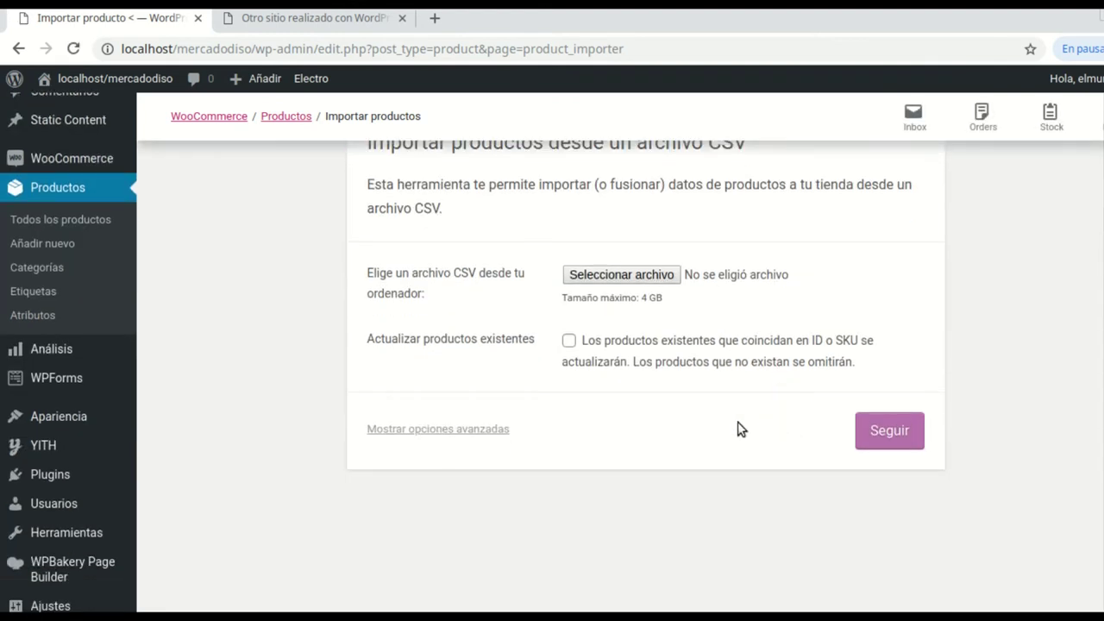
{"action": "left_click", "coordinate": [631, 274]}
{"action": "scroll", "coordinate": [635, 414], "scroll_direction": "down", "scroll_amount": 3}
{"action": "scroll", "coordinate": [631, 395], "scroll_direction": "down", "scroll_amount": 15}
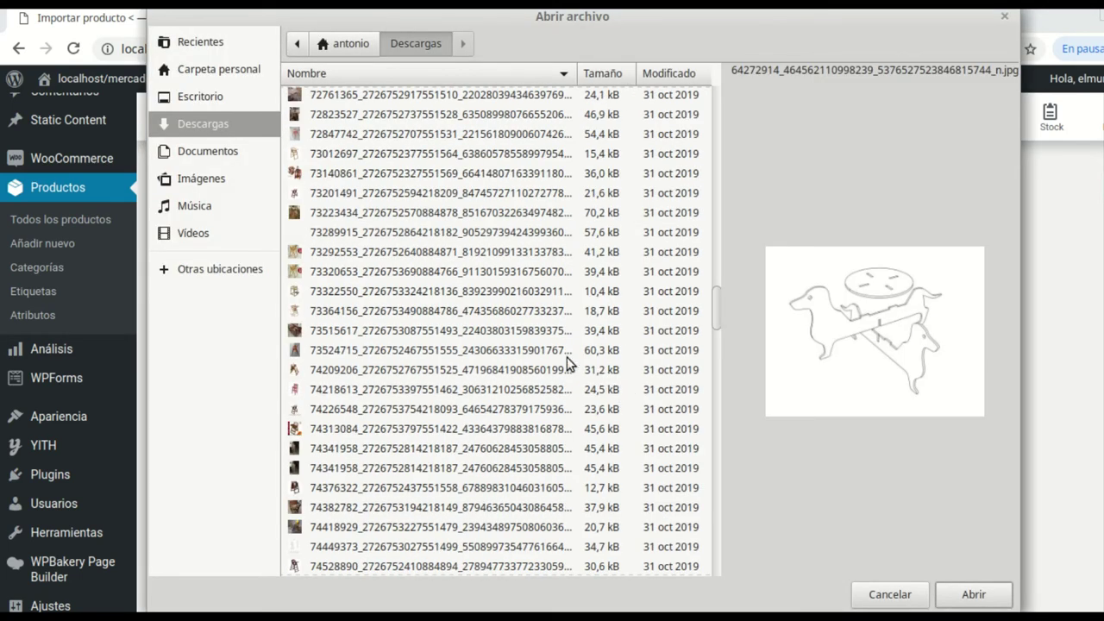
{"action": "scroll", "coordinate": [563, 375], "scroll_direction": "down", "scroll_amount": 9}
{"action": "left_click_drag", "start_coordinate": [718, 377], "coordinate": [715, 564]}
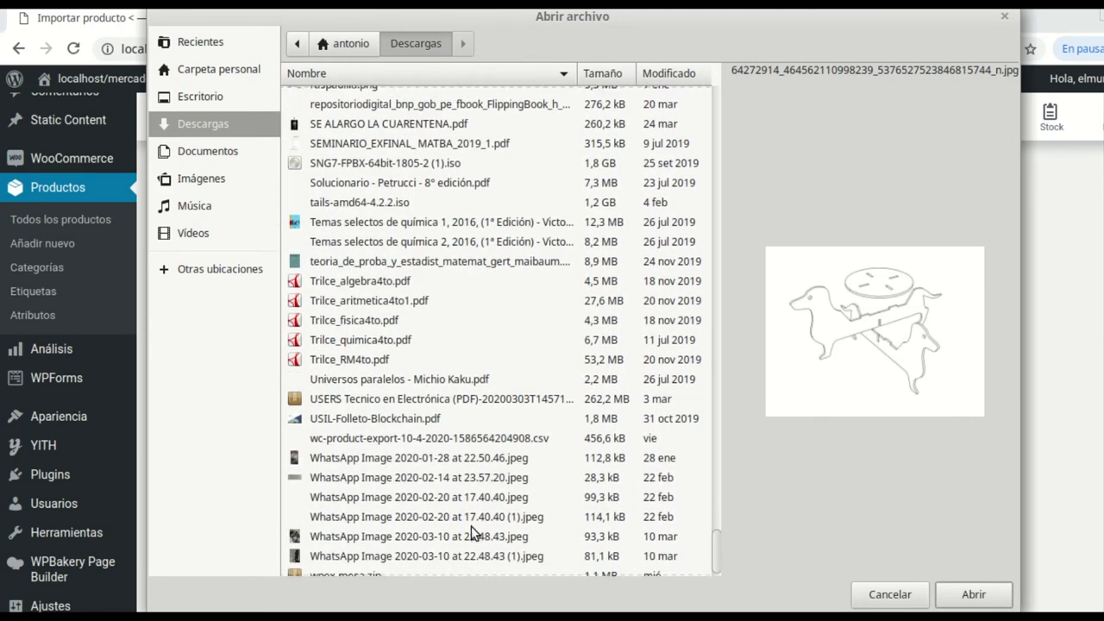
{"action": "scroll", "coordinate": [474, 533], "scroll_direction": "down", "scroll_amount": 2}
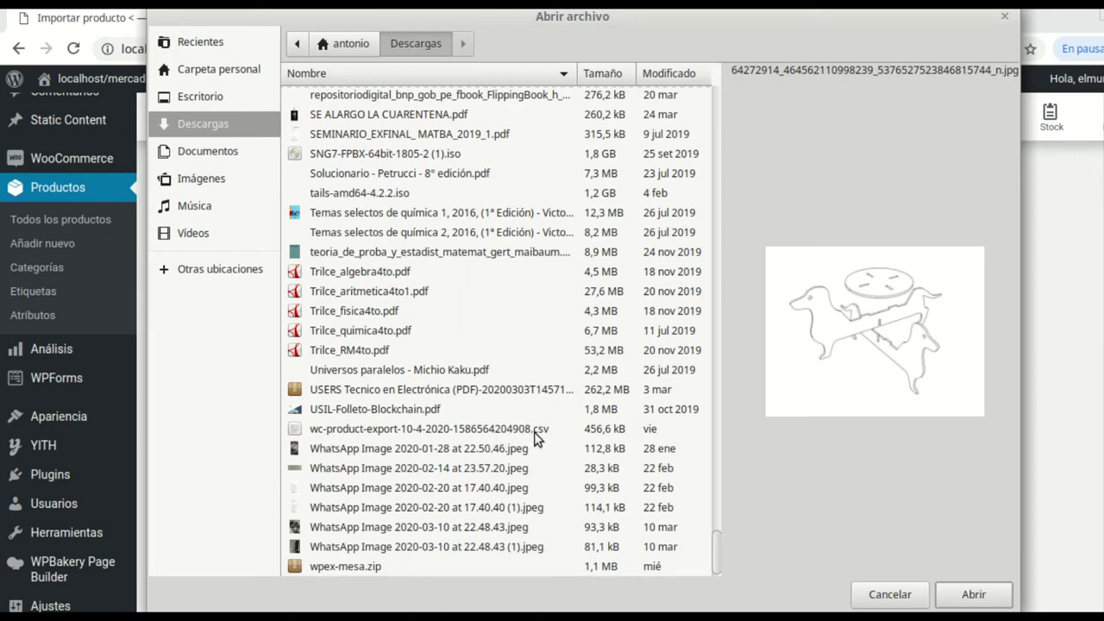
{"action": "left_click", "coordinate": [463, 432]}
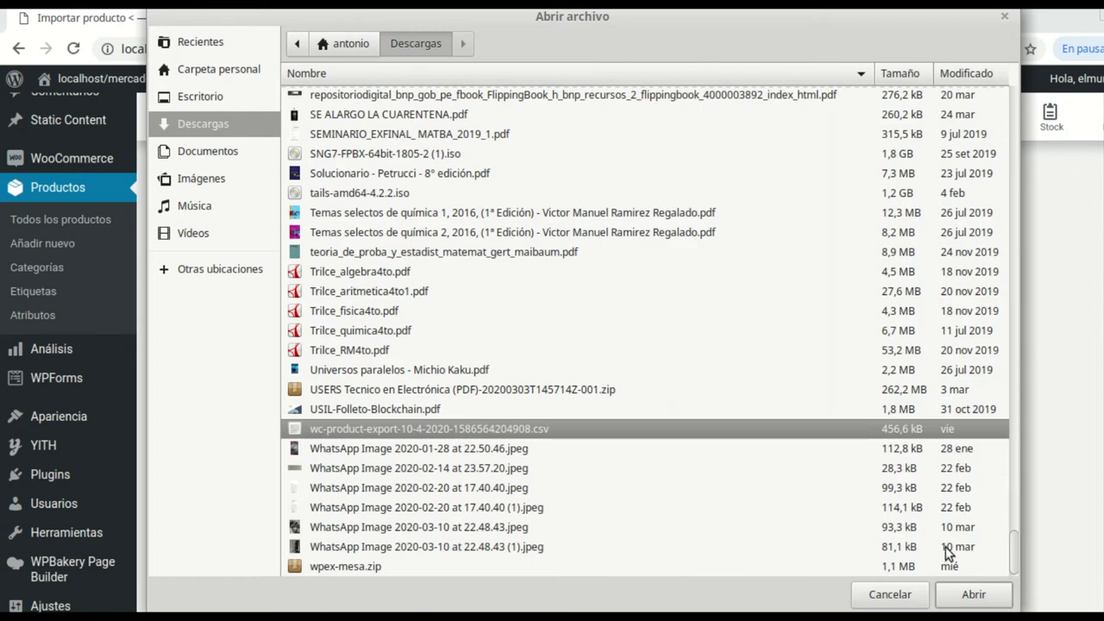
{"action": "left_click", "coordinate": [974, 594]}
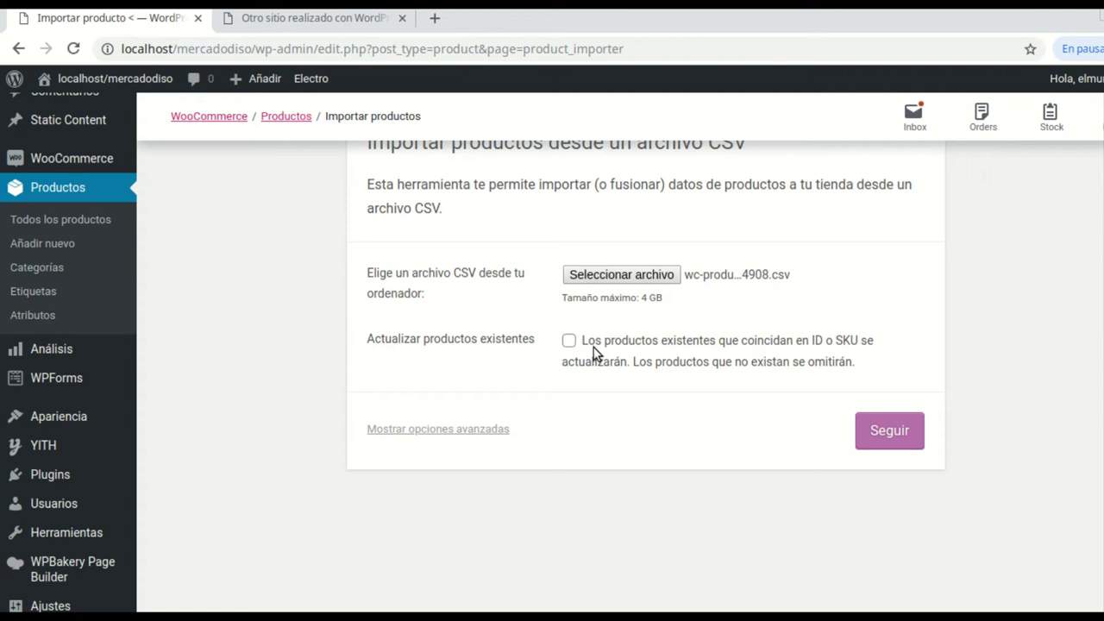
- Leave the updating of existing products switched off and continue to the CSV column mapping
{"action": "left_click", "coordinate": [570, 342]}
{"action": "left_click", "coordinate": [569, 342]}
{"action": "left_click", "coordinate": [890, 430]}
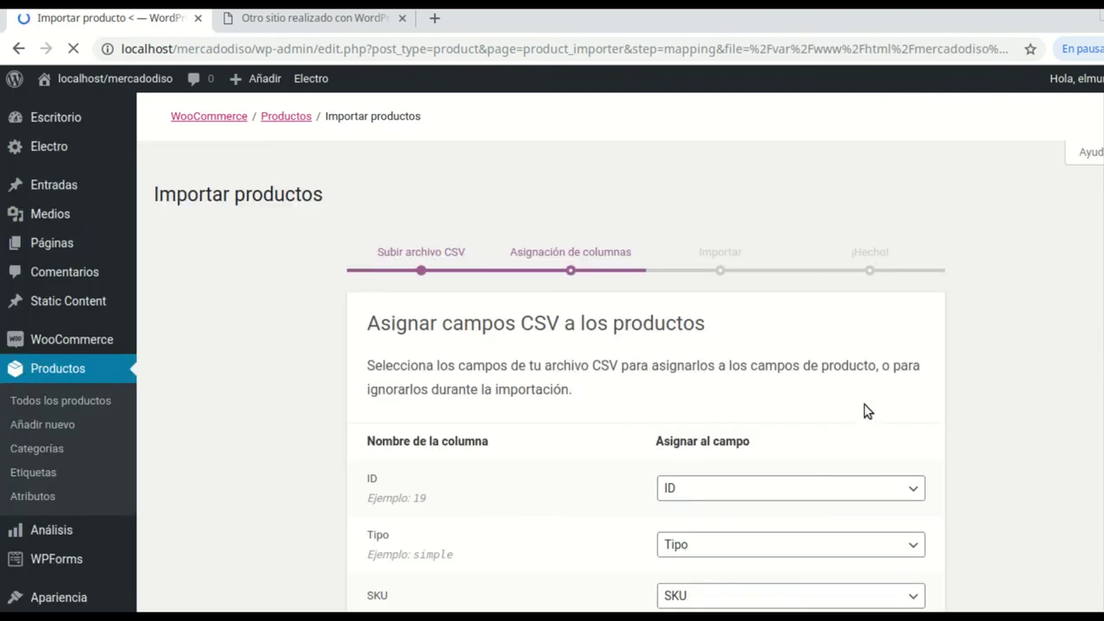
- Review how the CSV columns are assigned to the product fields, from ID through the attributes and meta data
{"action": "scroll", "coordinate": [567, 407], "scroll_direction": "down", "scroll_amount": 5}
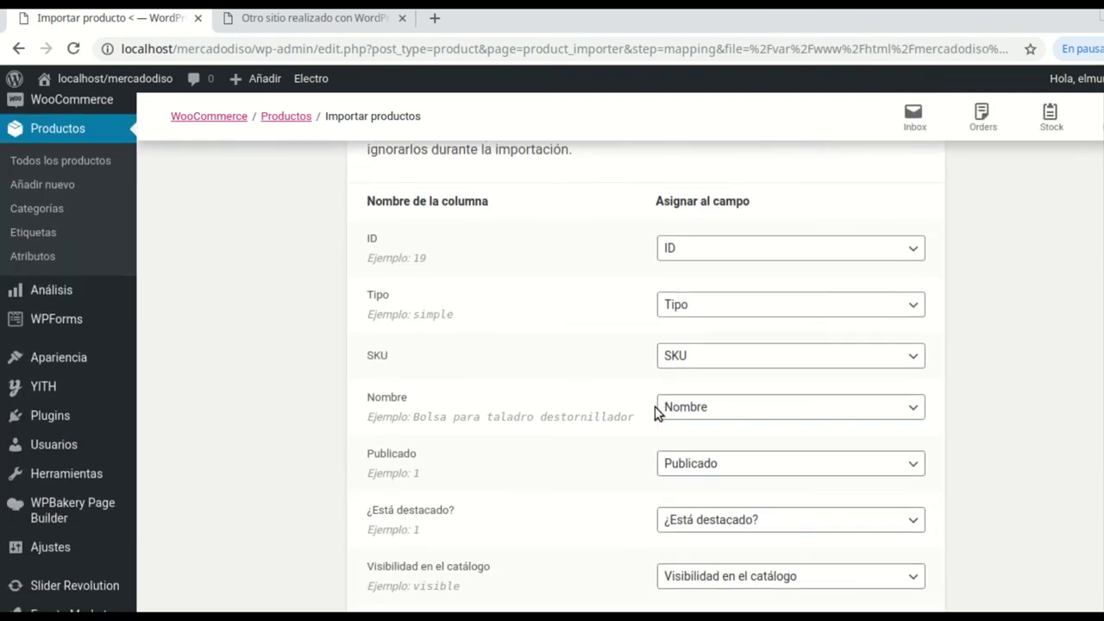
{"action": "scroll", "coordinate": [655, 406], "scroll_direction": "down", "scroll_amount": 1}
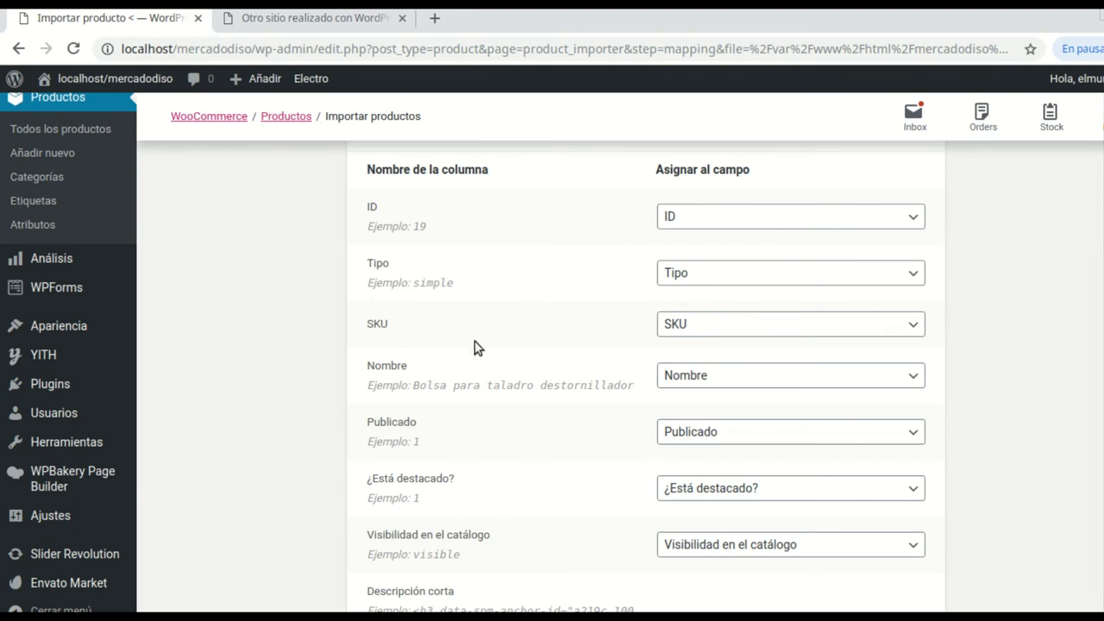
{"action": "scroll", "coordinate": [609, 377], "scroll_direction": "down", "scroll_amount": 1}
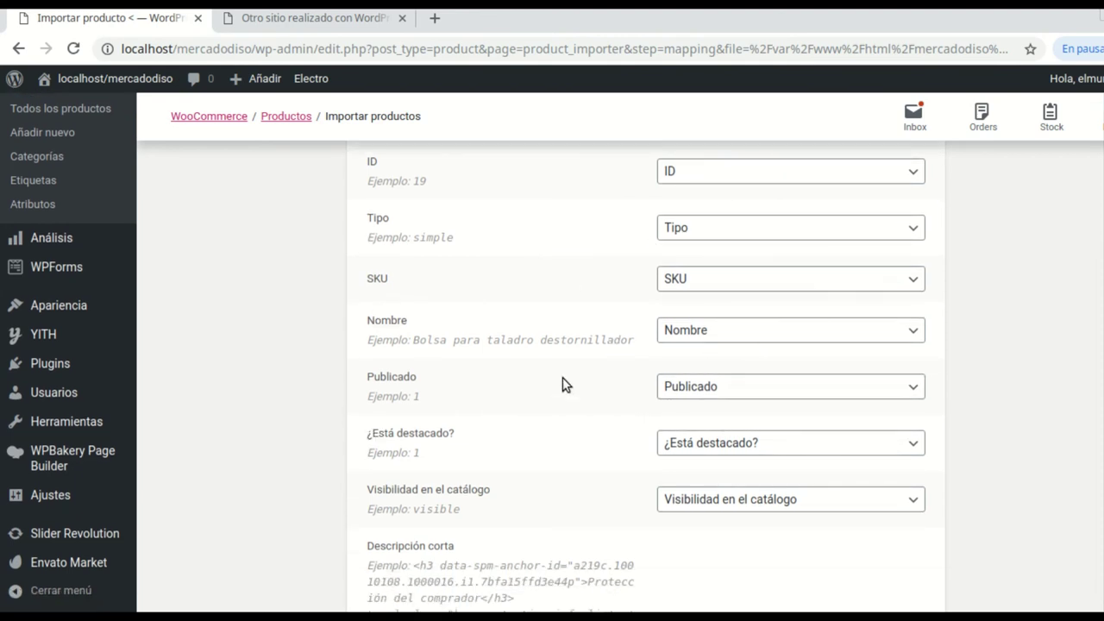
{"action": "scroll", "coordinate": [564, 384], "scroll_direction": "down", "scroll_amount": 2}
{"action": "scroll", "coordinate": [562, 383], "scroll_direction": "down", "scroll_amount": 8}
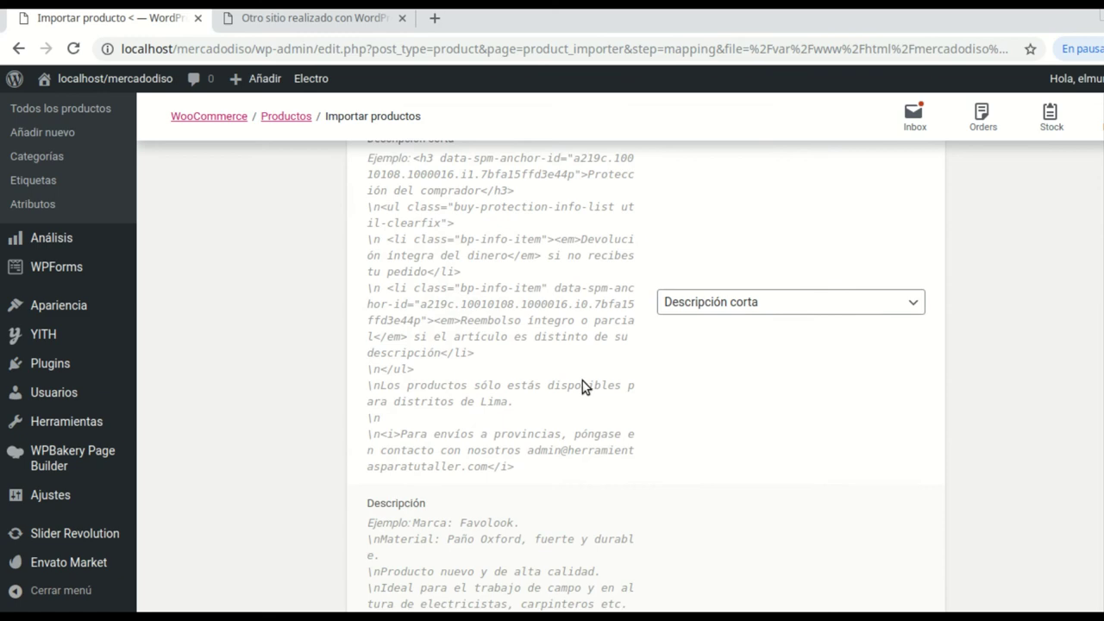
{"action": "scroll", "coordinate": [707, 463], "scroll_direction": "down", "scroll_amount": 15}
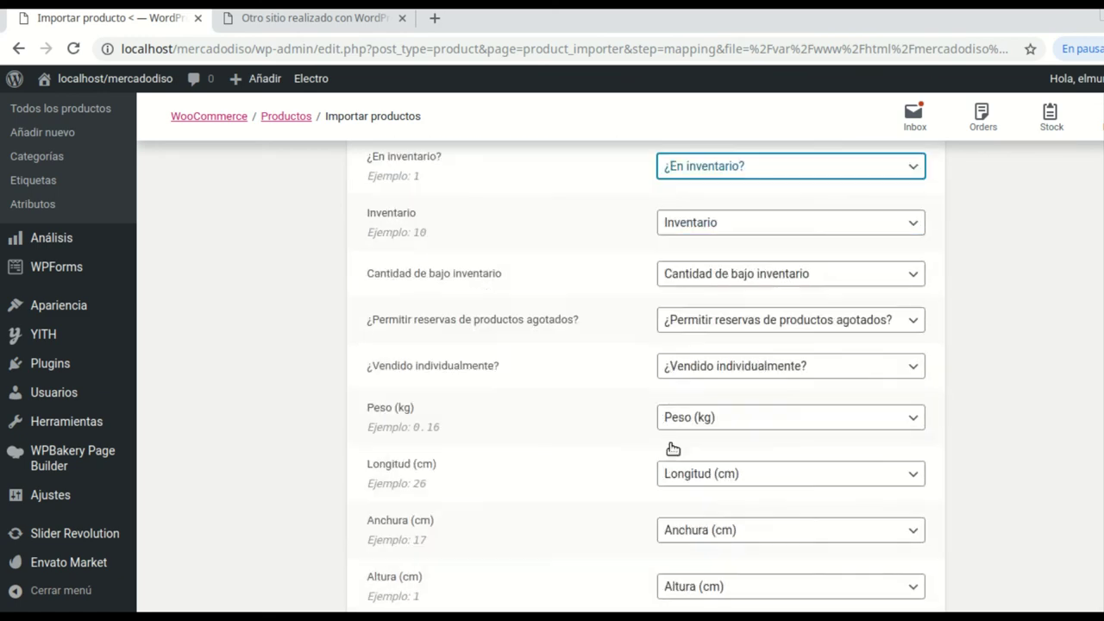
{"action": "scroll", "coordinate": [647, 377], "scroll_direction": "down", "scroll_amount": 20}
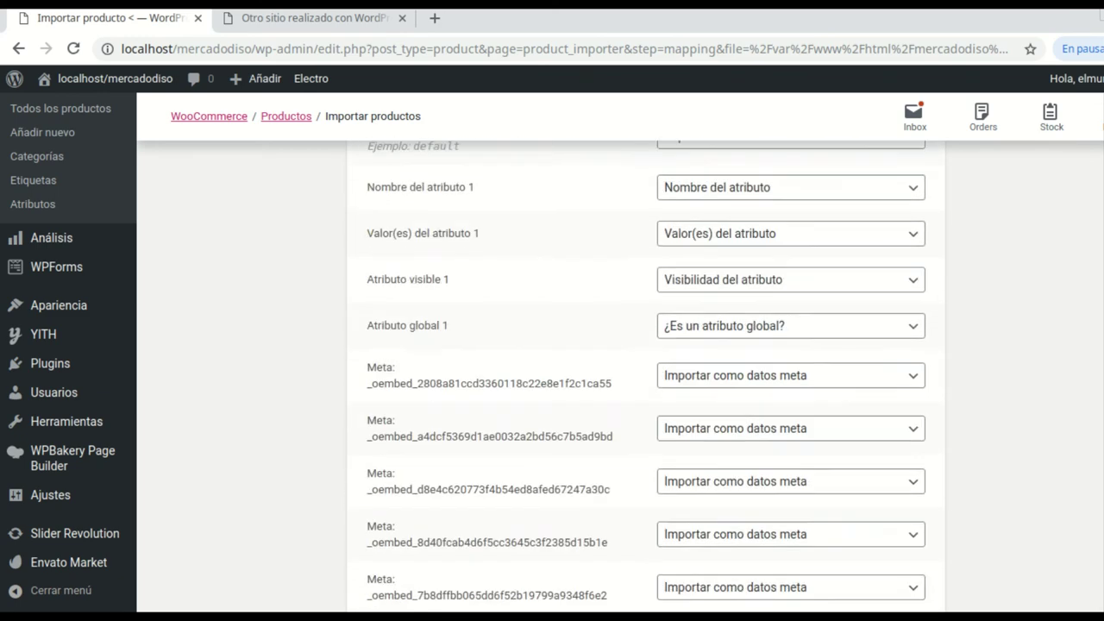
{"action": "scroll", "coordinate": [560, 392], "scroll_direction": "up", "scroll_amount": 3}
{"action": "scroll", "coordinate": [777, 387], "scroll_direction": "down", "scroll_amount": 4}
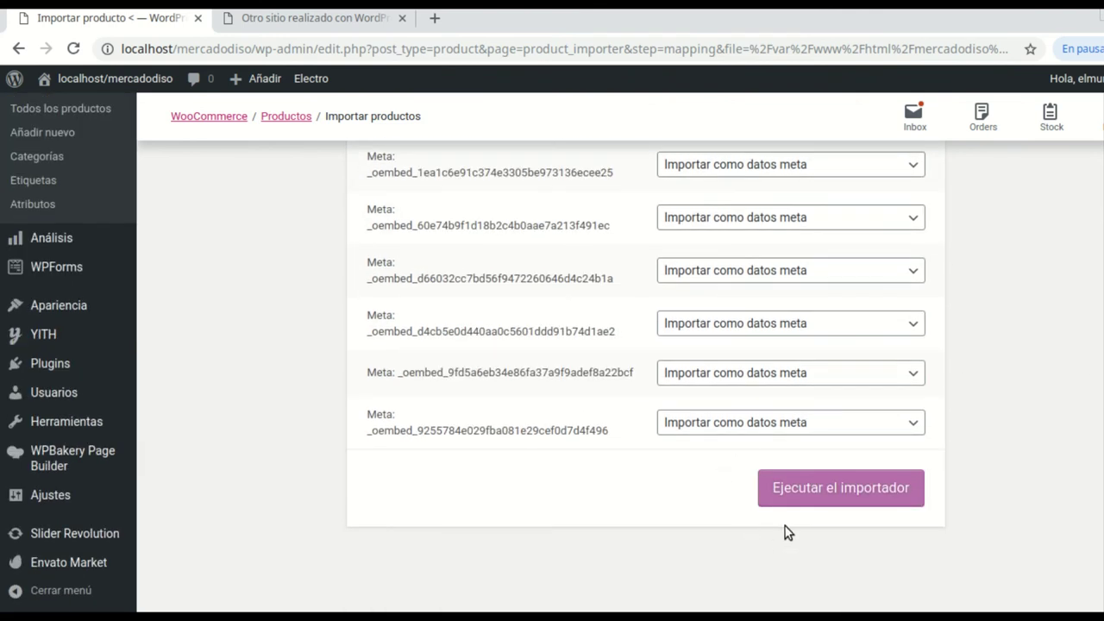
- Run the product importer with the current column mapping and look through the imported product list
{"action": "left_click", "coordinate": [857, 498]}
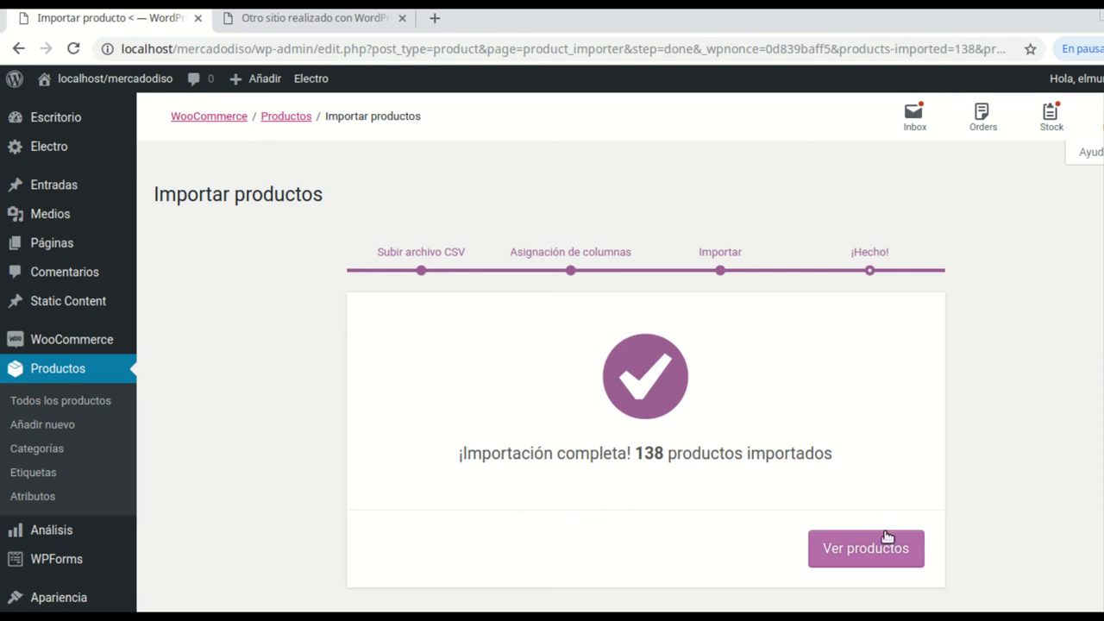
{"action": "left_click", "coordinate": [879, 557]}
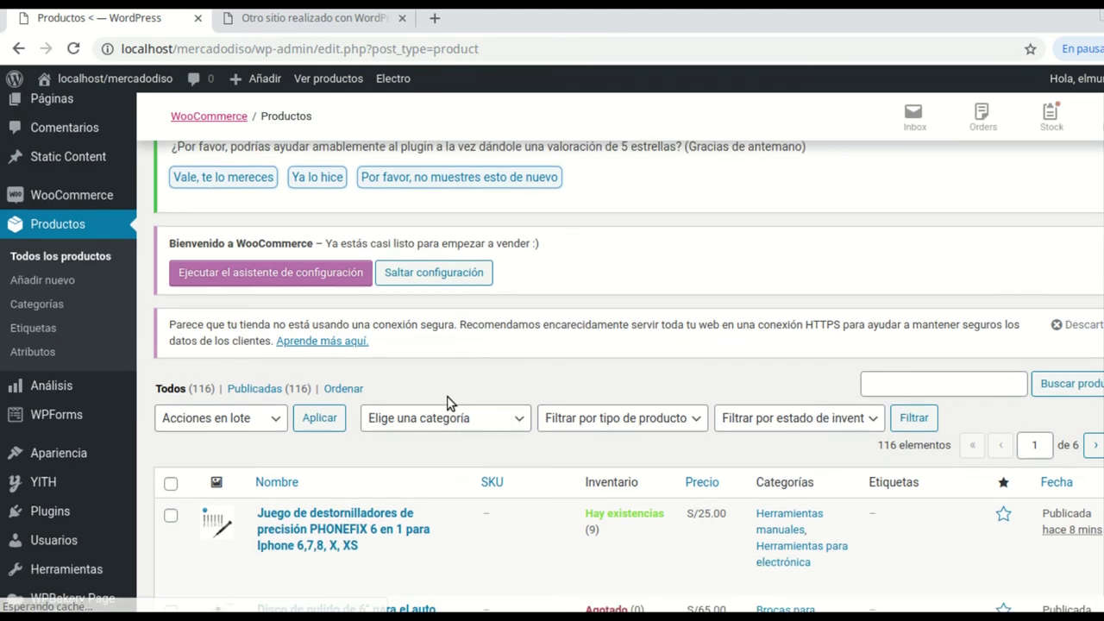
{"action": "scroll", "coordinate": [447, 397], "scroll_direction": "down", "scroll_amount": 4}
{"action": "scroll", "coordinate": [447, 402], "scroll_direction": "down", "scroll_amount": 8}
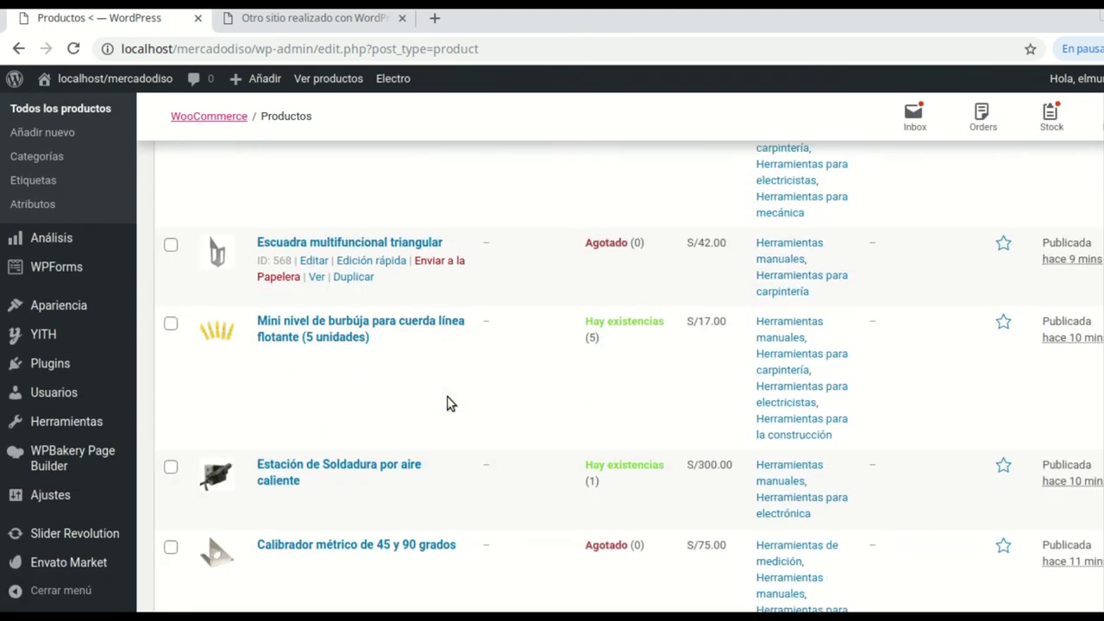
- Reload the mercadodiso storefront and examine its featured, on-sale and top-rated product sections and the footer
{"action": "left_click", "coordinate": [313, 18]}
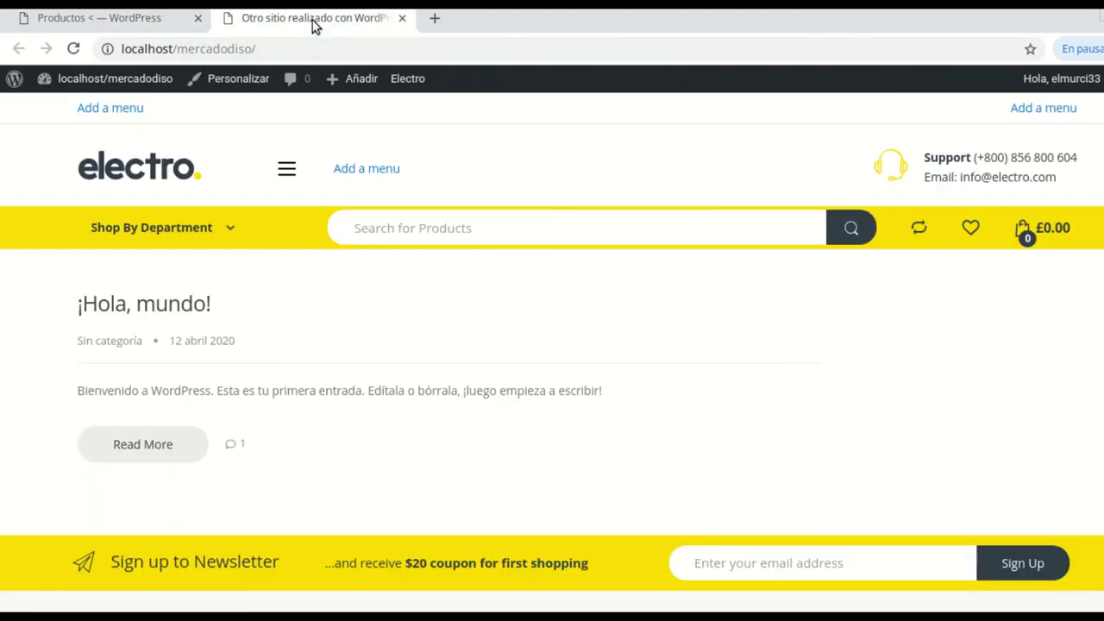
{"action": "left_click", "coordinate": [73, 49]}
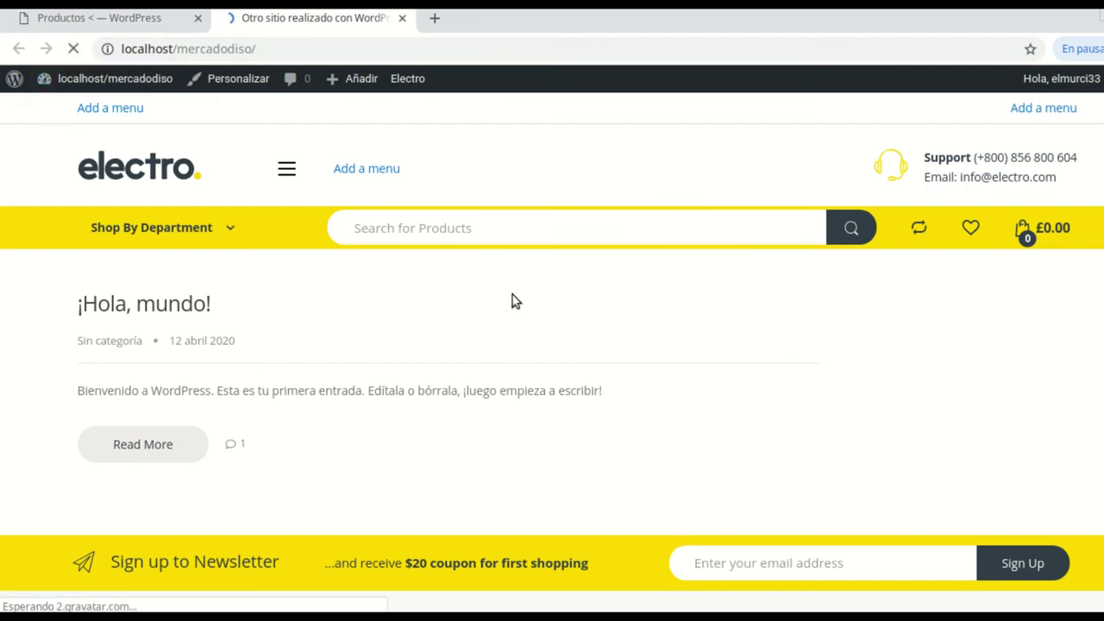
{"action": "scroll", "coordinate": [511, 301], "scroll_direction": "down", "scroll_amount": 3}
{"action": "scroll", "coordinate": [512, 300], "scroll_direction": "down", "scroll_amount": 5}
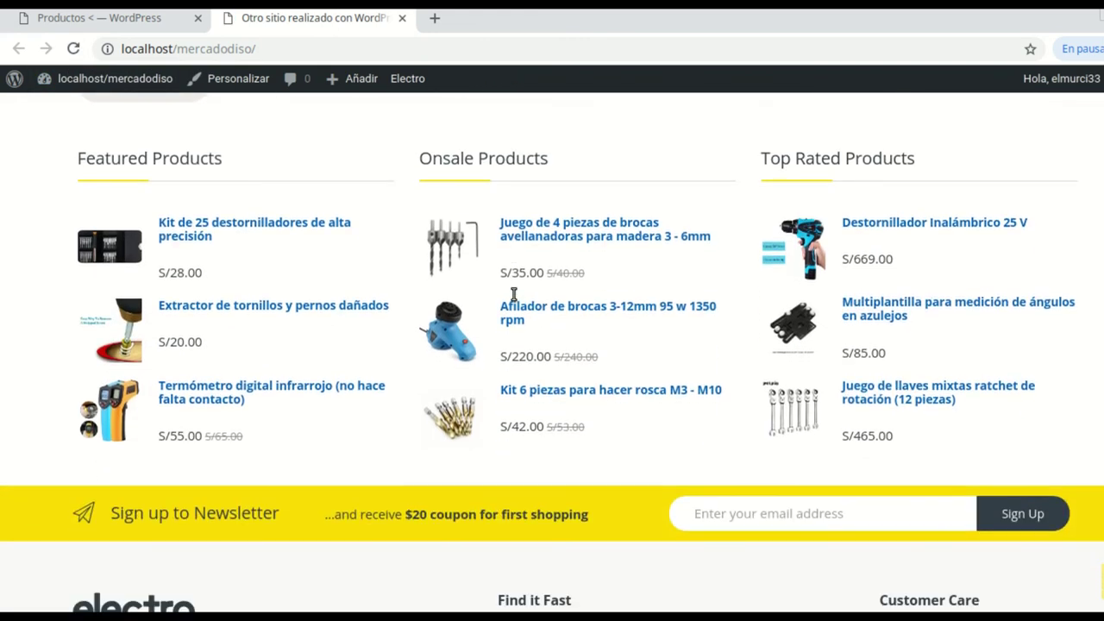
{"action": "scroll", "coordinate": [511, 299], "scroll_direction": "up", "scroll_amount": 3}
{"action": "scroll", "coordinate": [511, 299], "scroll_direction": "up", "scroll_amount": 5}
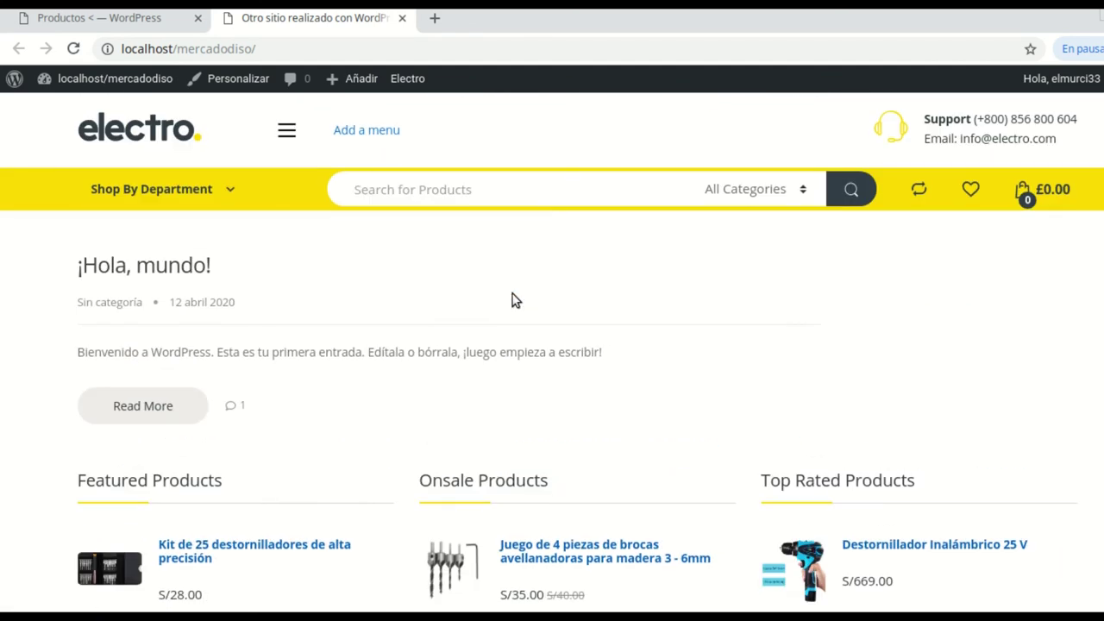
{"action": "scroll", "coordinate": [512, 300], "scroll_direction": "down", "scroll_amount": 8}
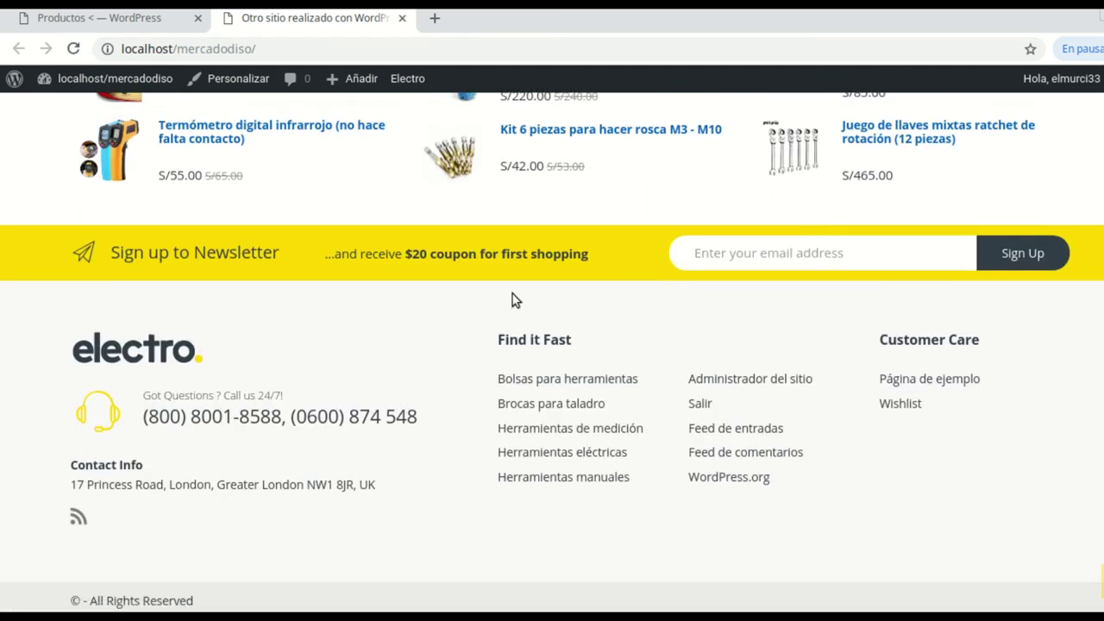
{"action": "scroll", "coordinate": [511, 300], "scroll_direction": "up", "scroll_amount": 4}
{"action": "scroll", "coordinate": [513, 297], "scroll_direction": "up", "scroll_amount": 1}
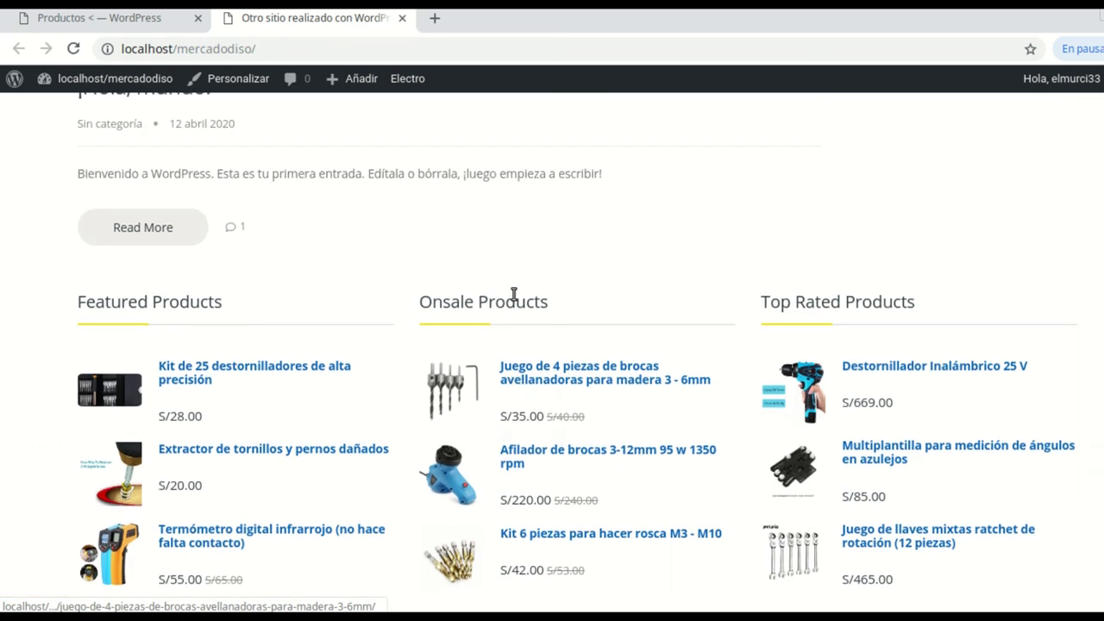
{"action": "scroll", "coordinate": [553, 296], "scroll_direction": "up", "scroll_amount": 1}
{"action": "scroll", "coordinate": [549, 294], "scroll_direction": "down", "scroll_amount": 1}
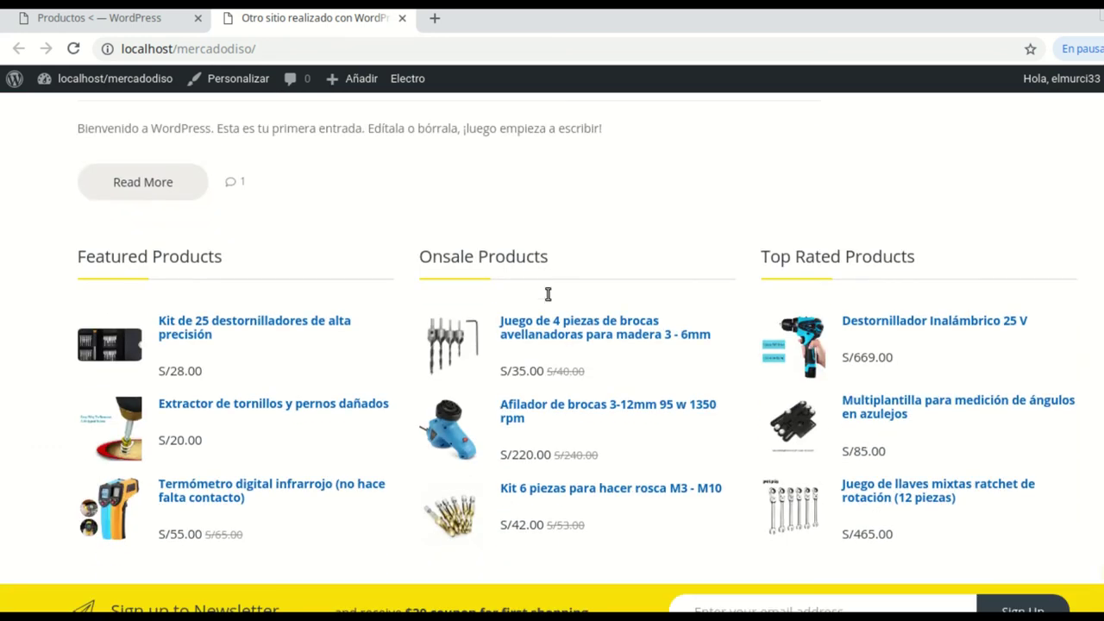